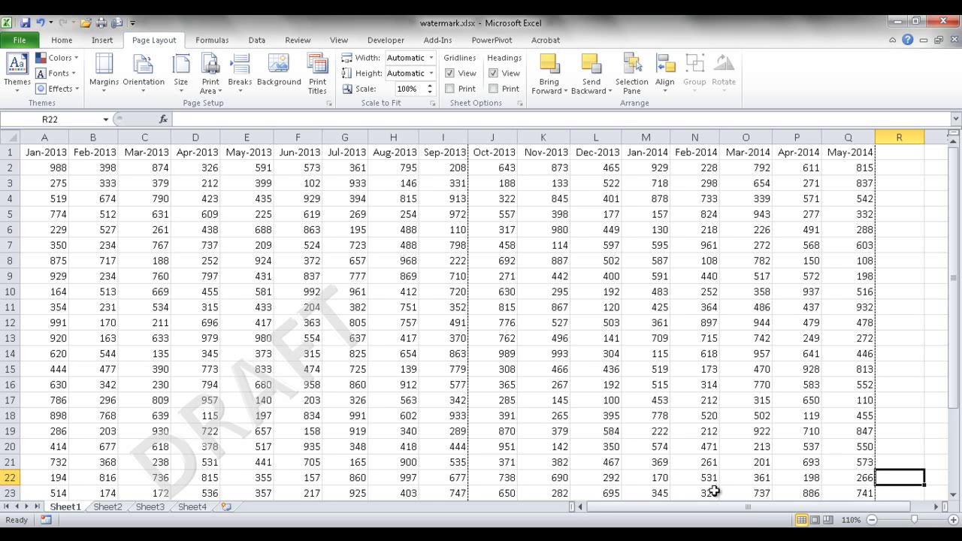
# Show Sheet1 in Page Layout view, then move to Sheet2.
pyautogui.click(814, 520)
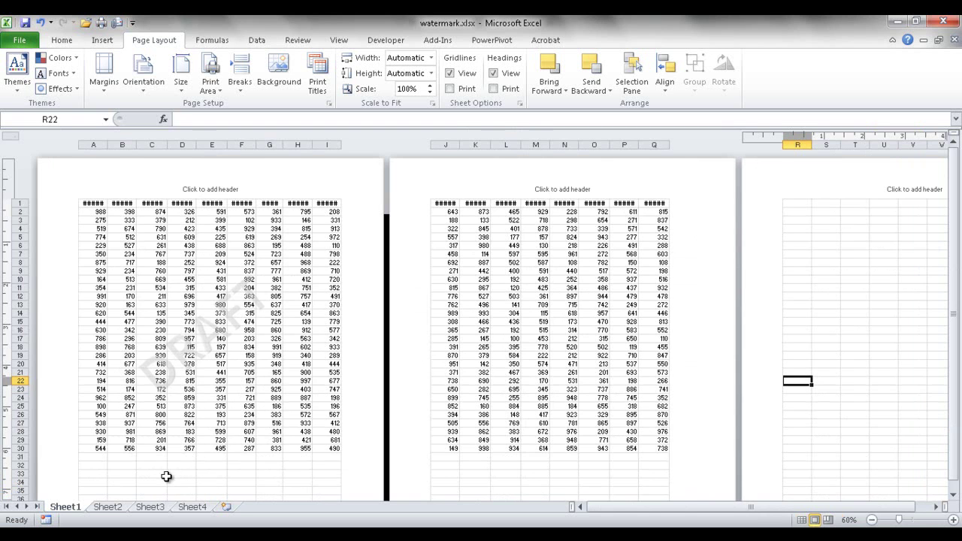
pyautogui.click(108, 507)
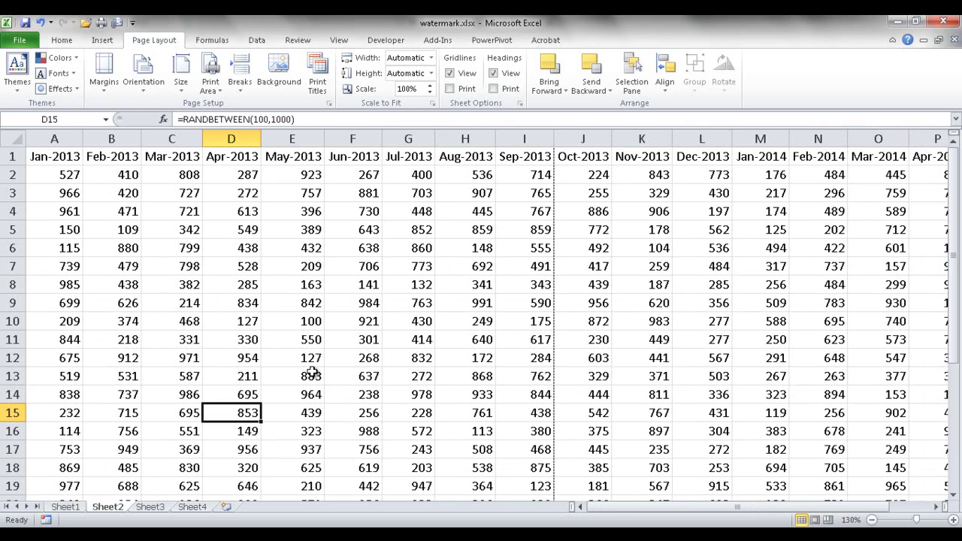
# Show Sheet2 and Sheet3 in Page Layout view, then move to Sheet4.
pyautogui.click(816, 522)
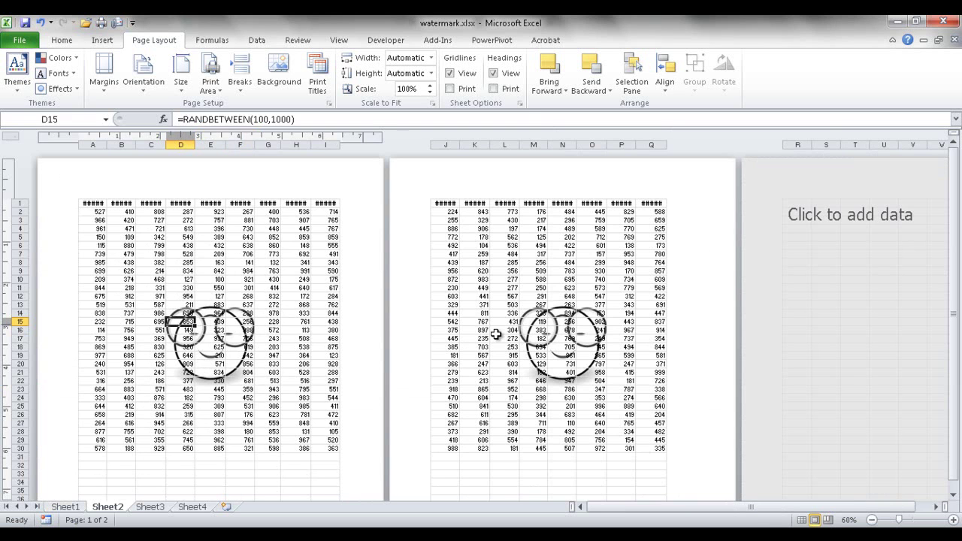
pyautogui.click(150, 507)
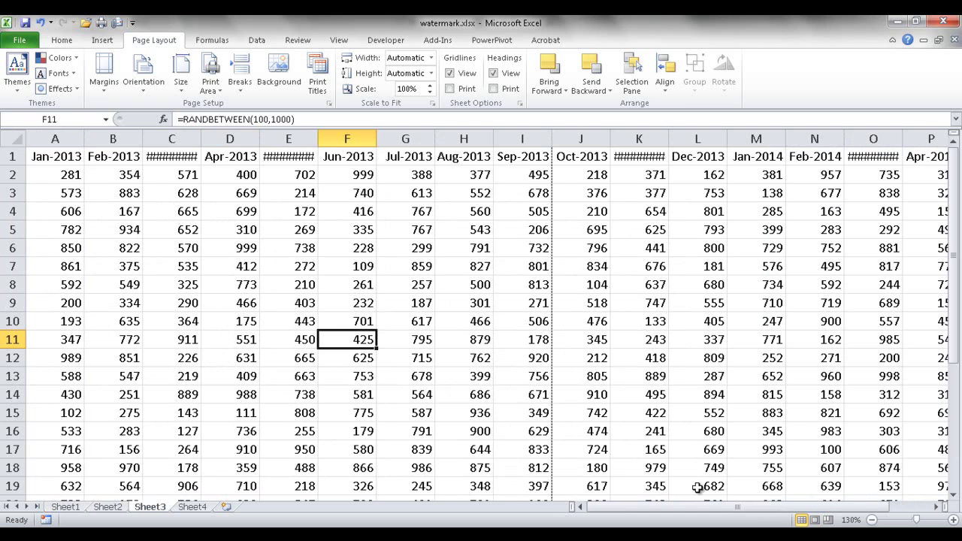
pyautogui.click(815, 520)
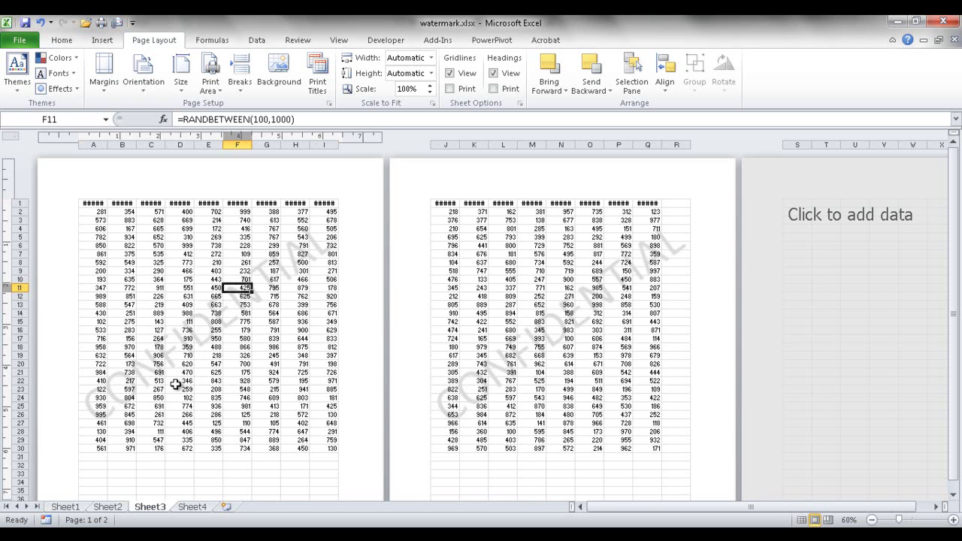
pyautogui.click(192, 507)
# Clear the selection and insert a light-style WordArt text box from the Insert tab.
pyautogui.click(235, 391)
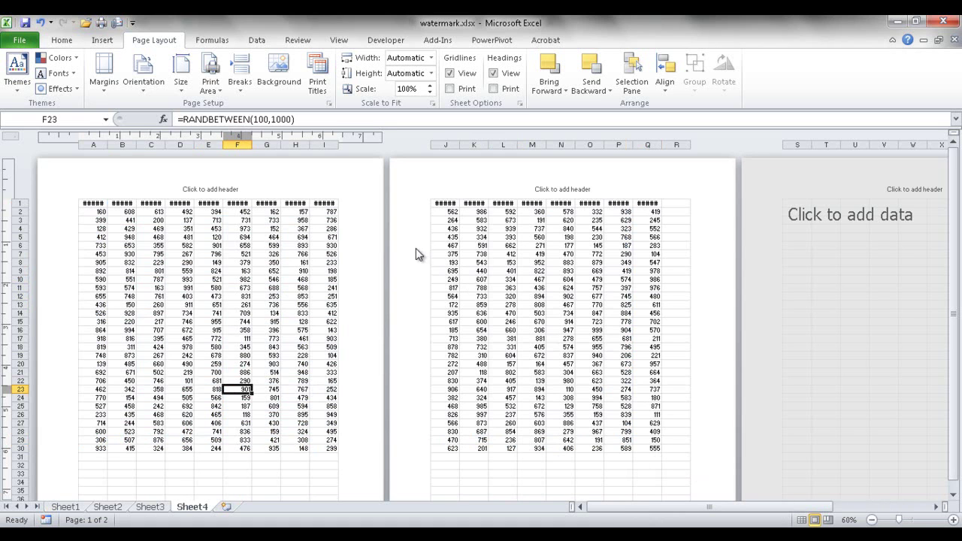
pyautogui.click(66, 41)
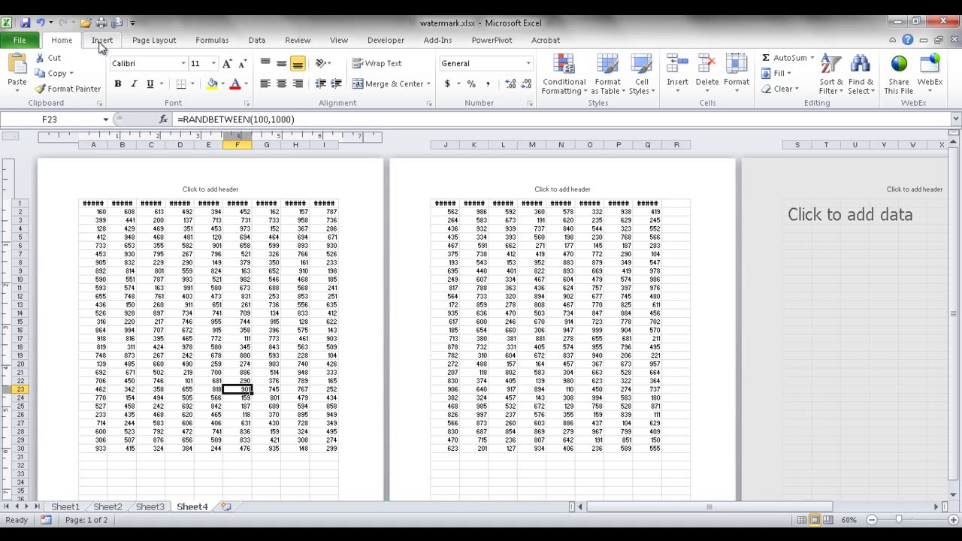
pyautogui.click(101, 43)
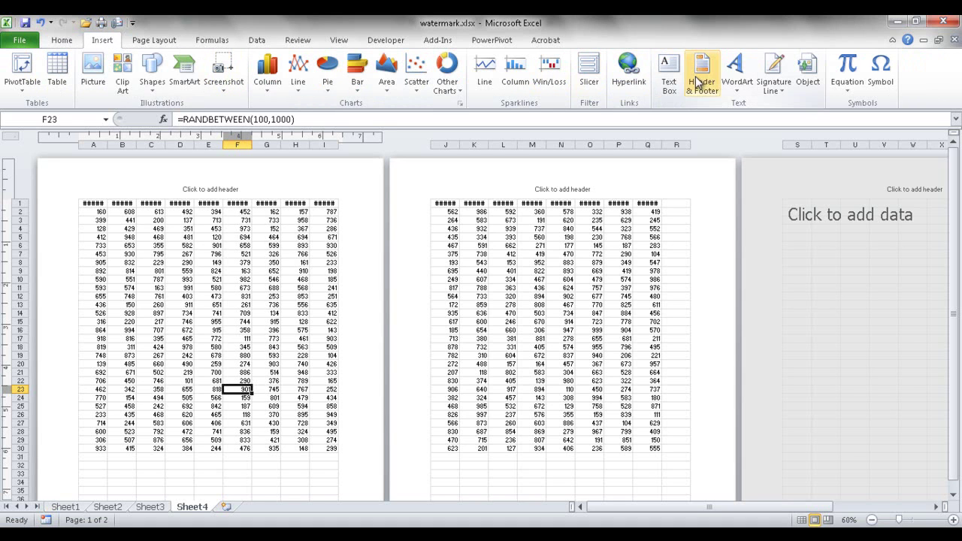
pyautogui.click(736, 89)
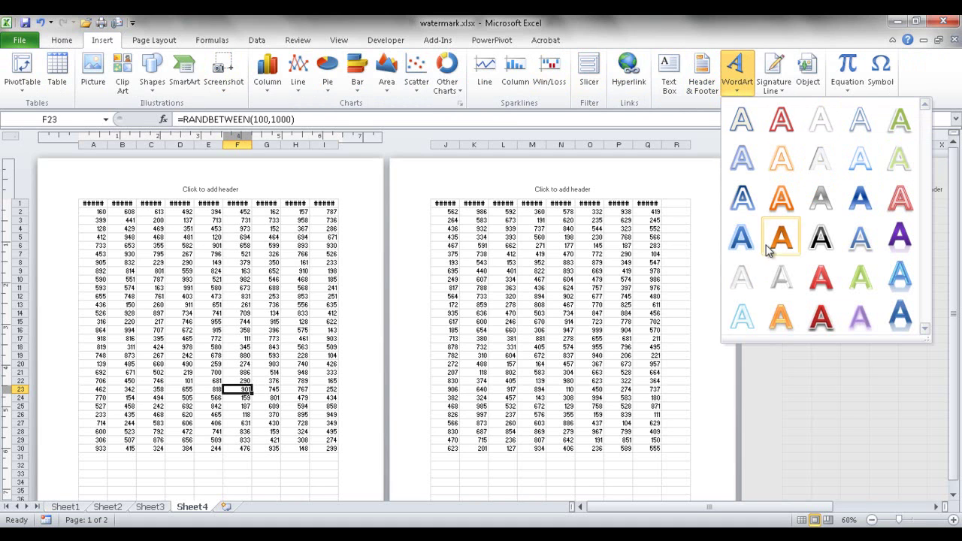
pyautogui.click(822, 162)
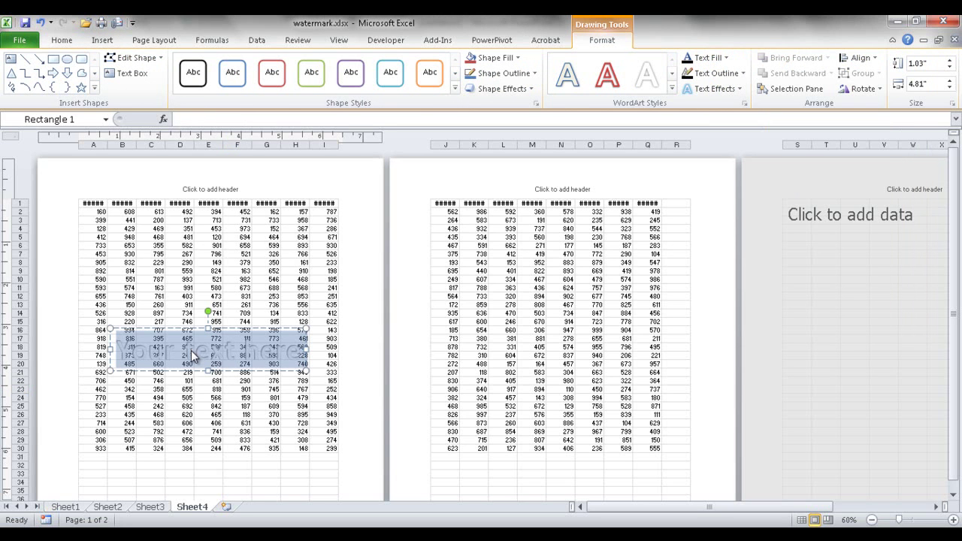
# Replace the WordArt placeholder text with DRAFT and deselect the box.
pyautogui.write('DRAFT')
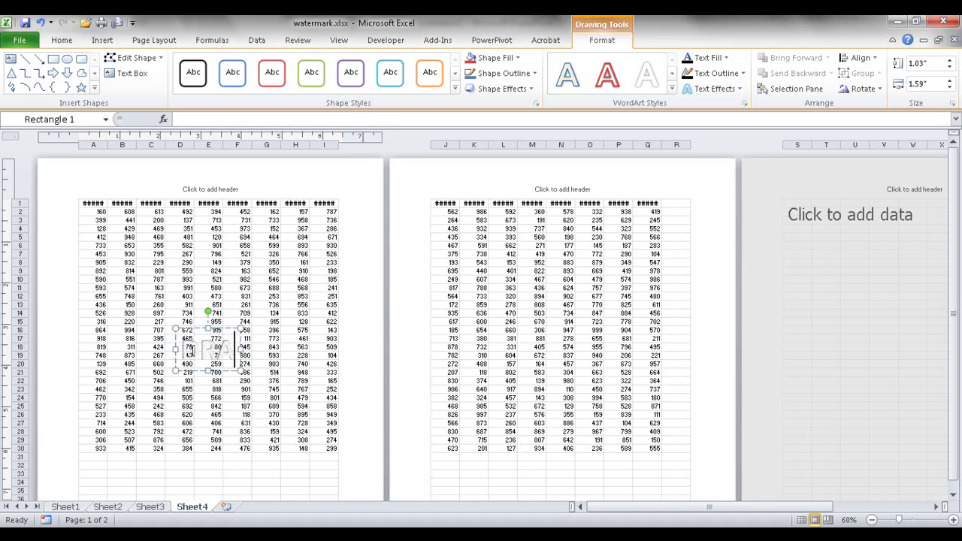
pyautogui.click(208, 389)
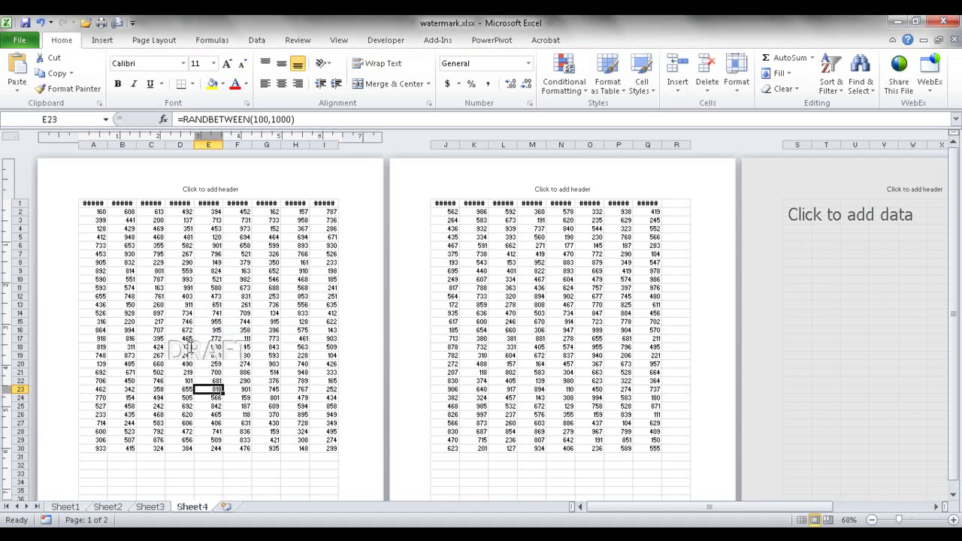
pyautogui.click(324, 296)
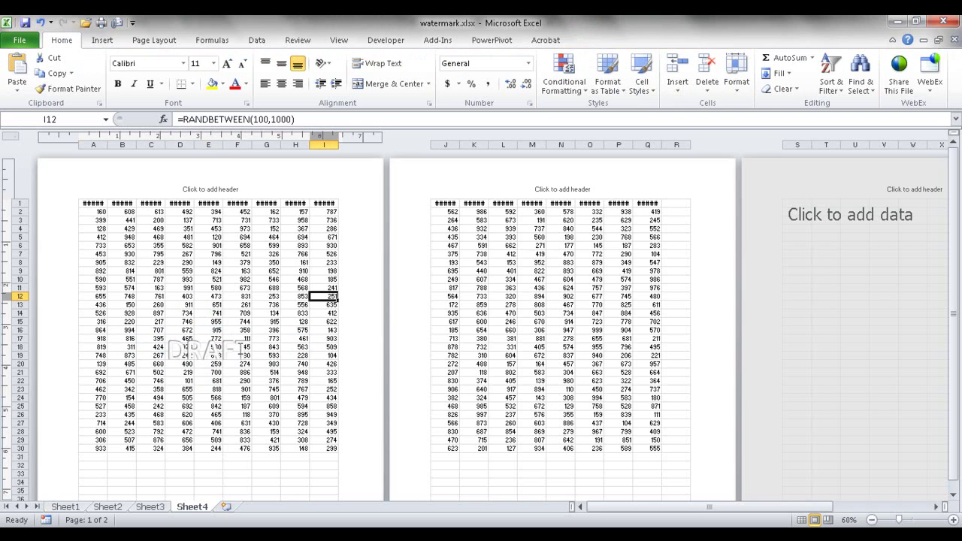
# Reselect the DRAFT box and open the shortcut menu on its text.
pyautogui.click(213, 347)
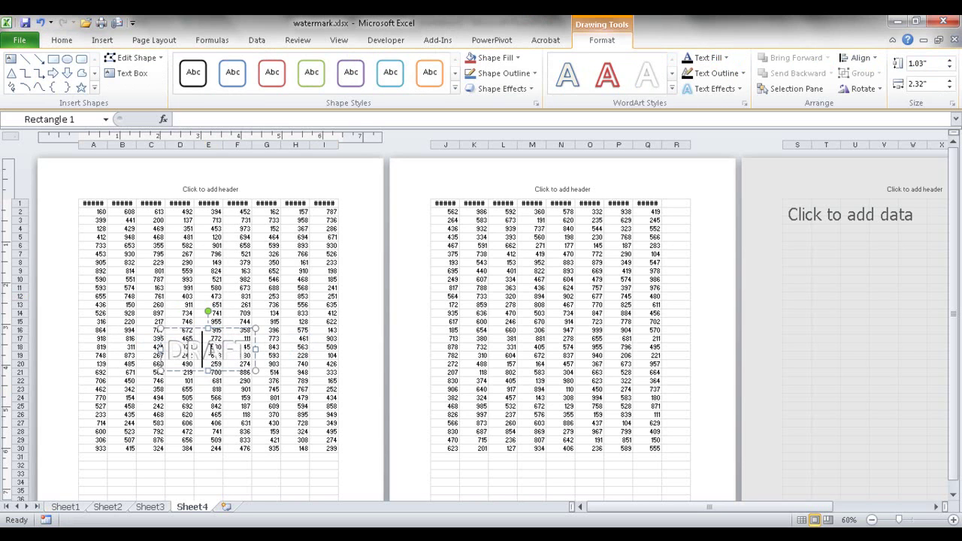
pyautogui.rightClick(226, 375)
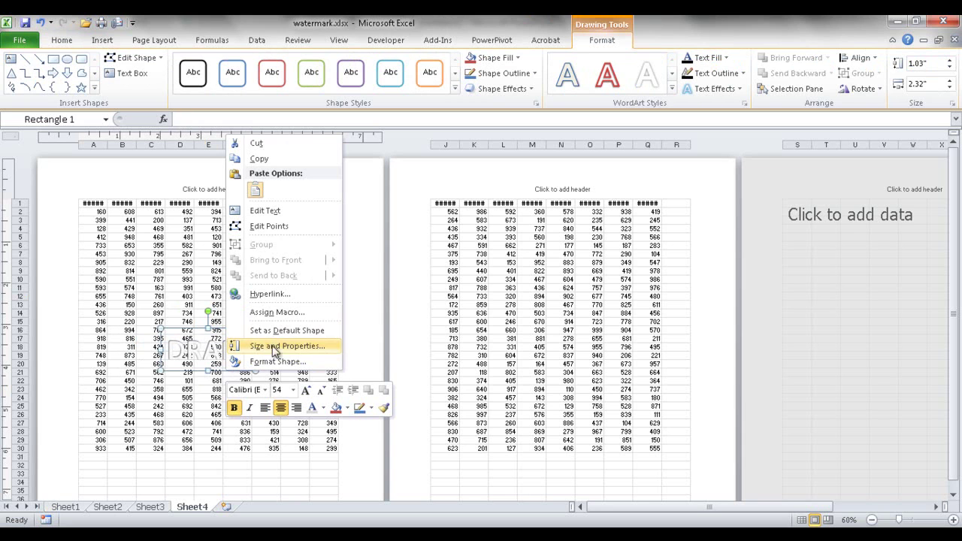
pyautogui.click(219, 339)
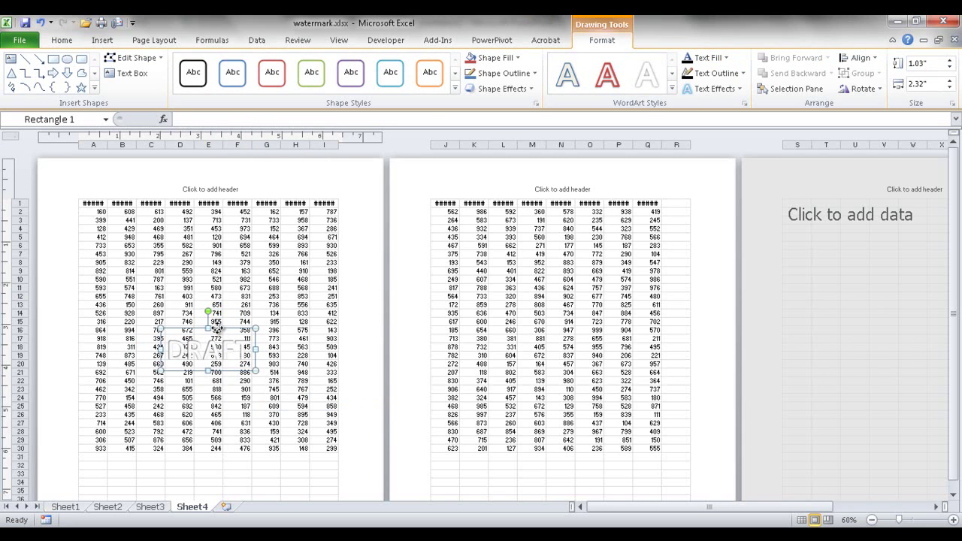
pyautogui.rightClick(218, 330)
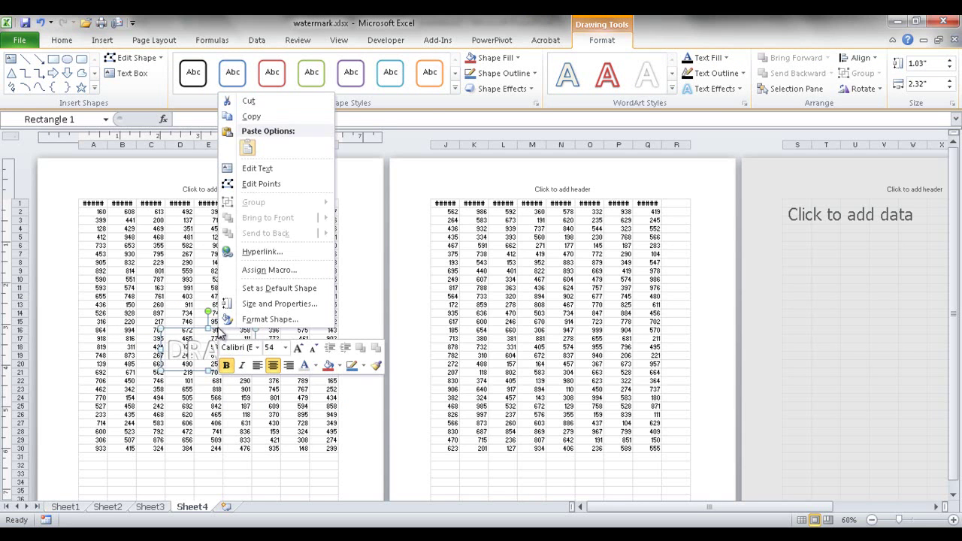
pyautogui.click(204, 343)
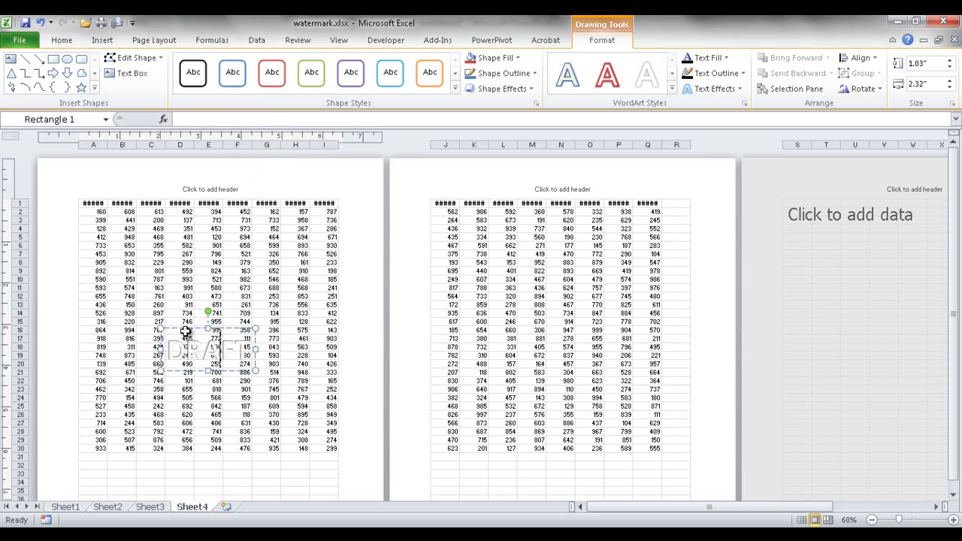
pyautogui.rightClick(221, 342)
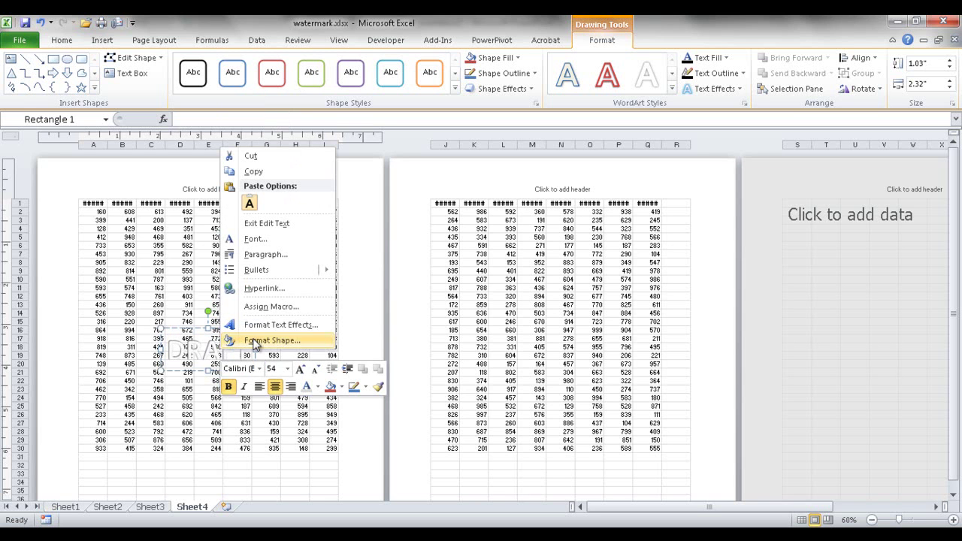
# Set the DRAFT text fill transparency to 81% in Format Text Effects.
pyautogui.click(289, 331)
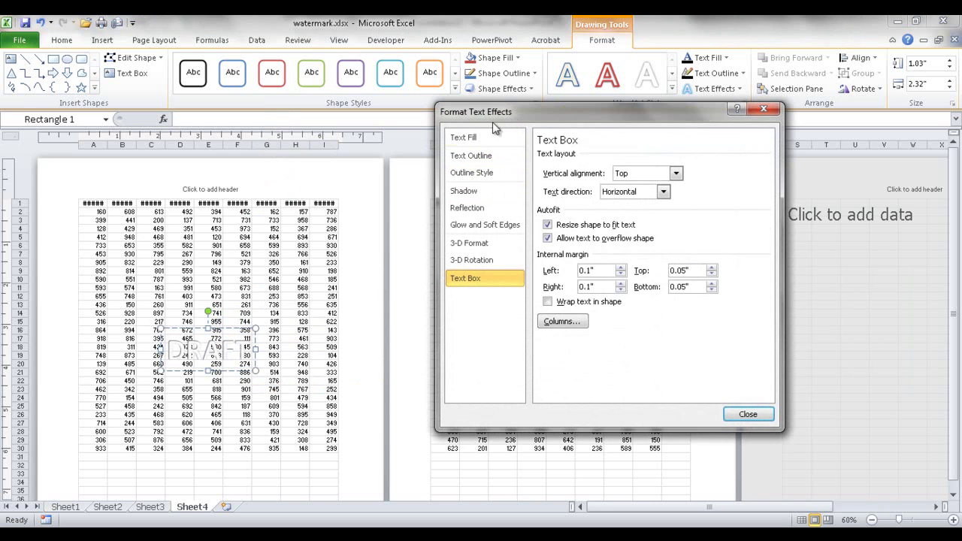
pyautogui.click(467, 135)
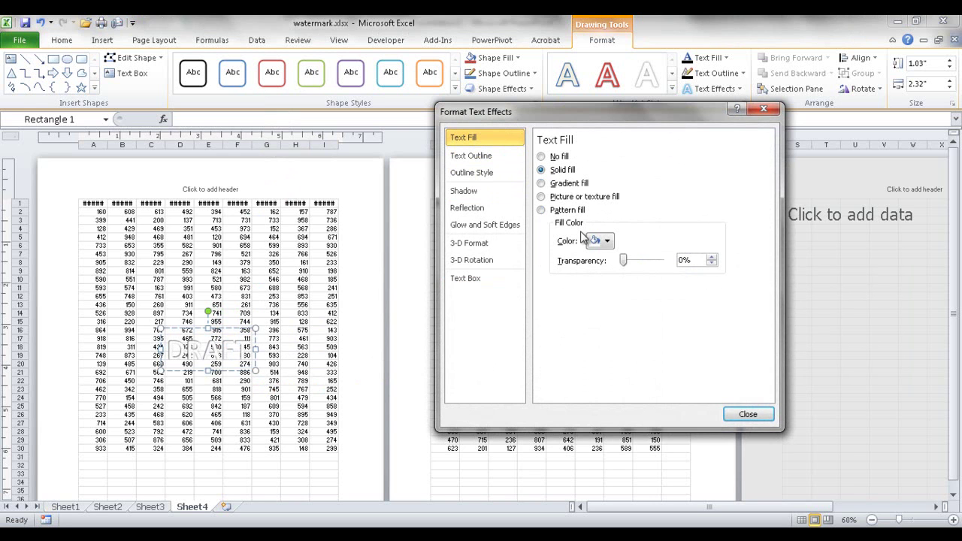
pyautogui.moveTo(623, 260); pyautogui.dragTo(654, 260)
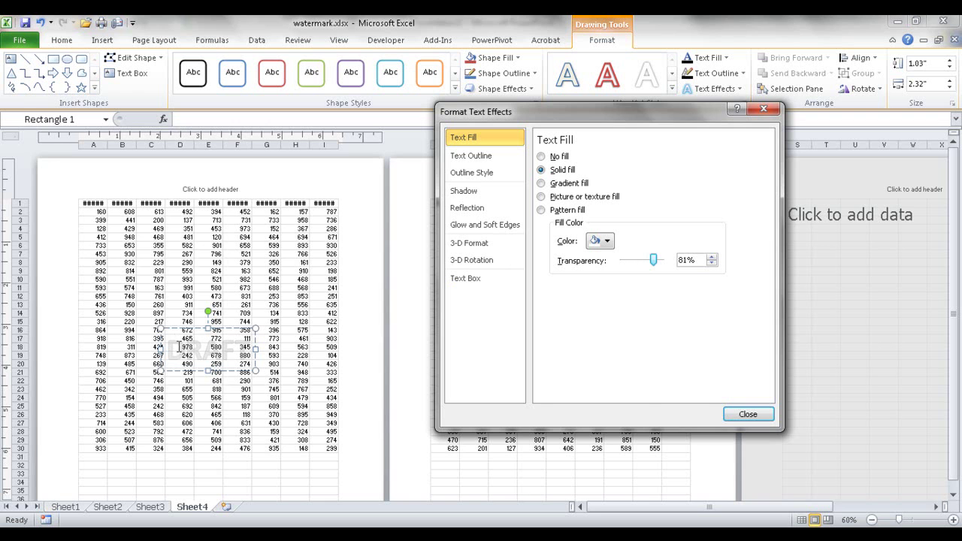
# Close the text effects settings and enlarge the DRAFT text from 54 to 88 points.
pyautogui.click(747, 414)
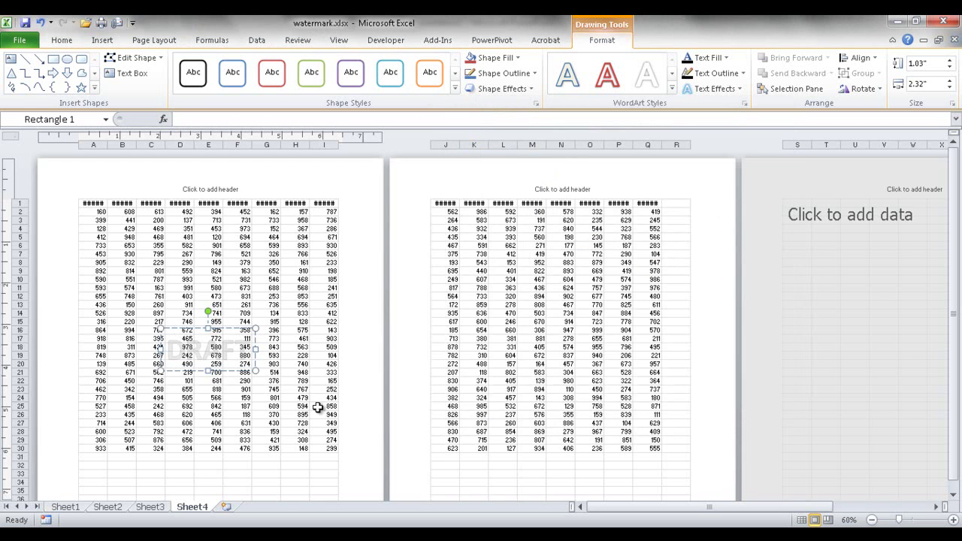
pyautogui.doubleClick(204, 348)
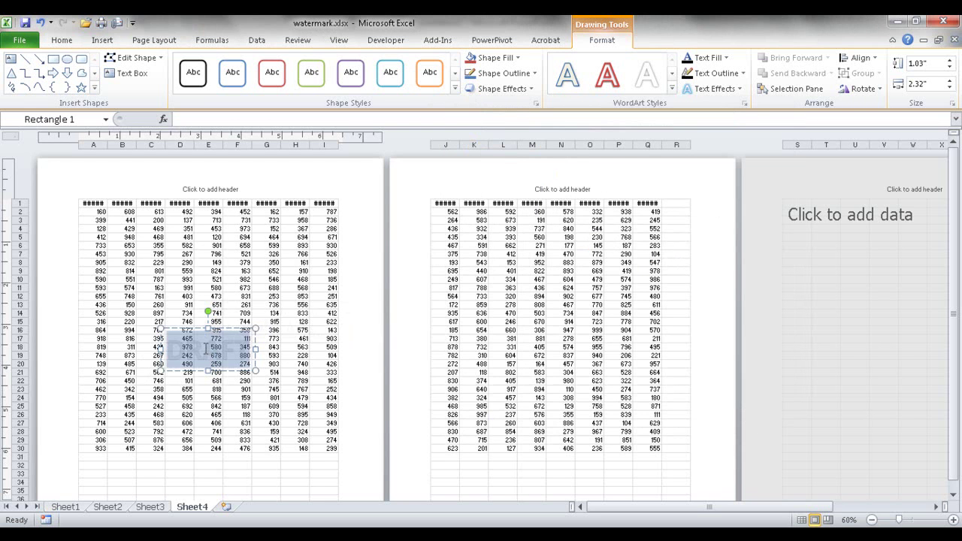
pyautogui.rightClick(204, 348)
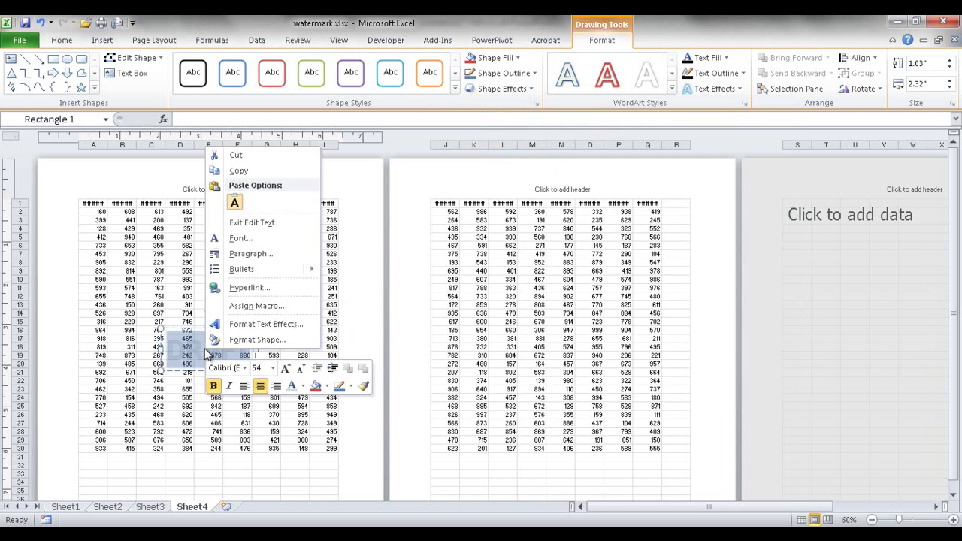
pyautogui.click(286, 369)
pyautogui.click(285, 368)
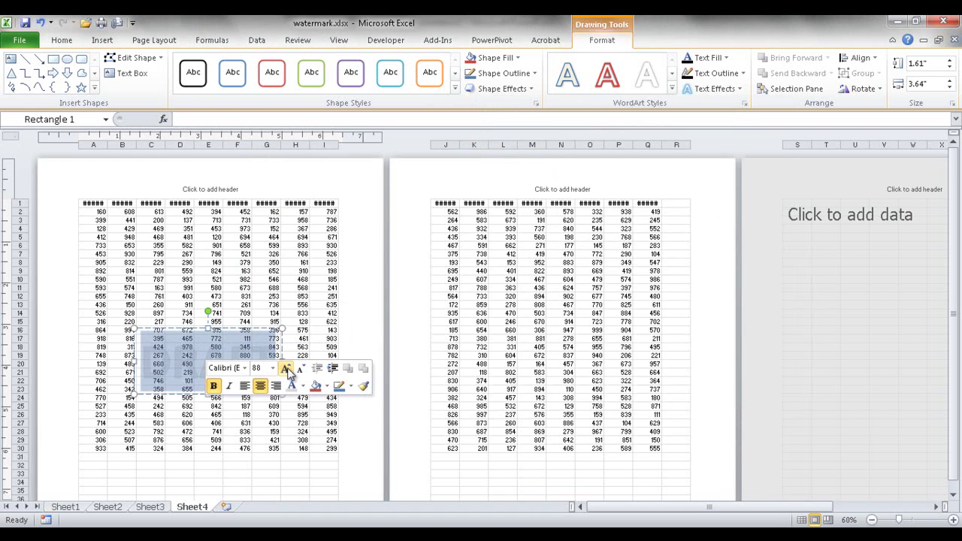
# Rotate the DRAFT shape counterclockwise so it lies diagonally across the data.
pyautogui.click(266, 297)
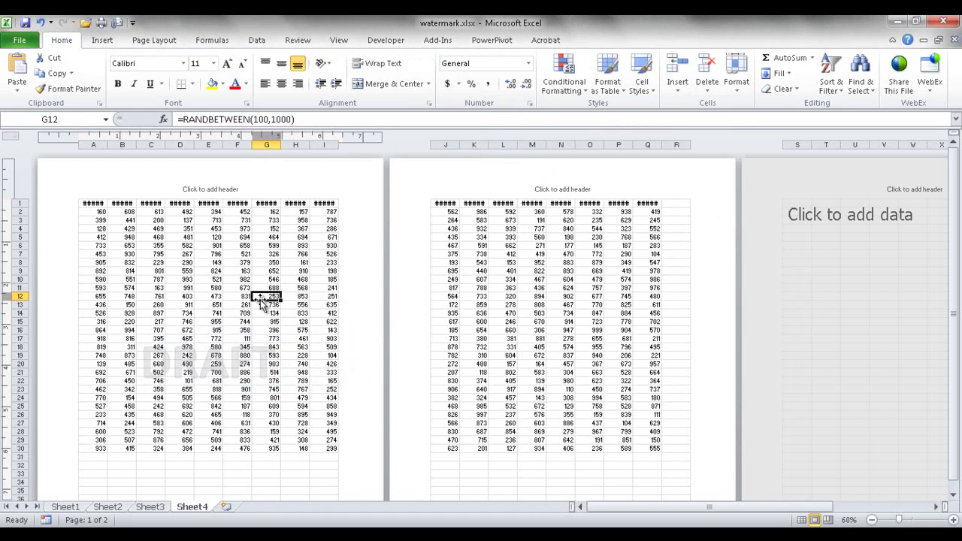
pyautogui.click(234, 352)
pyautogui.moveTo(212, 314); pyautogui.dragTo(172, 309)
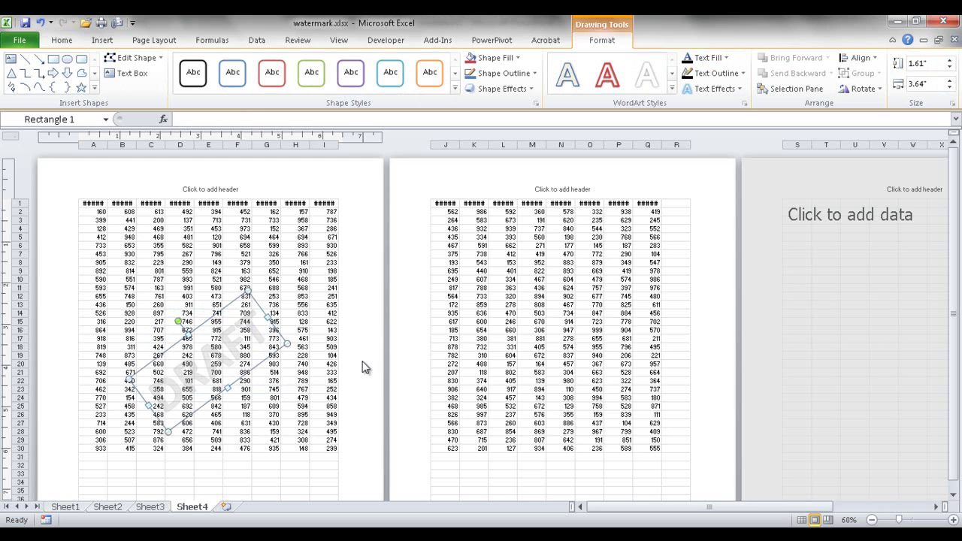
pyautogui.click(307, 255)
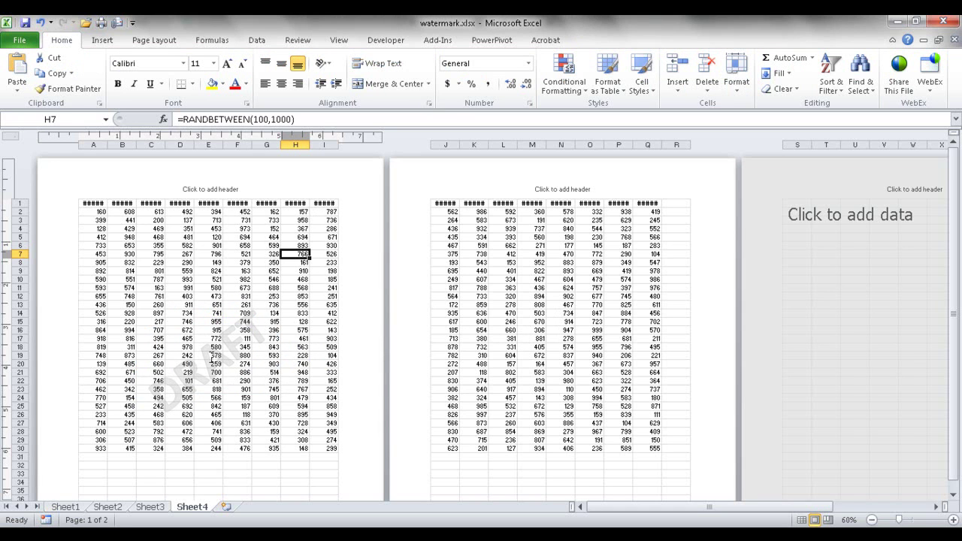
# Delete the DRAFT shape and start editing the centre section of the header.
pyautogui.click(200, 372)
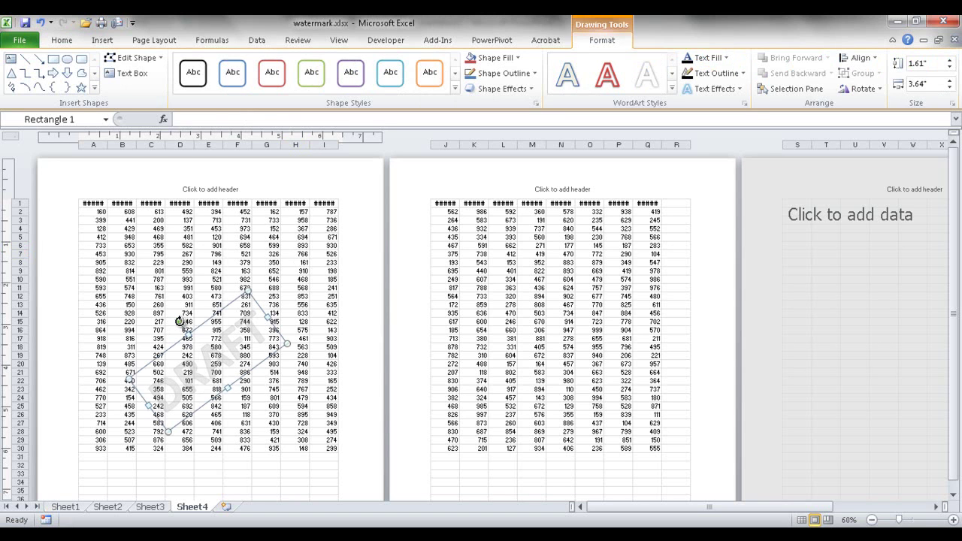
pyautogui.press('Delete')
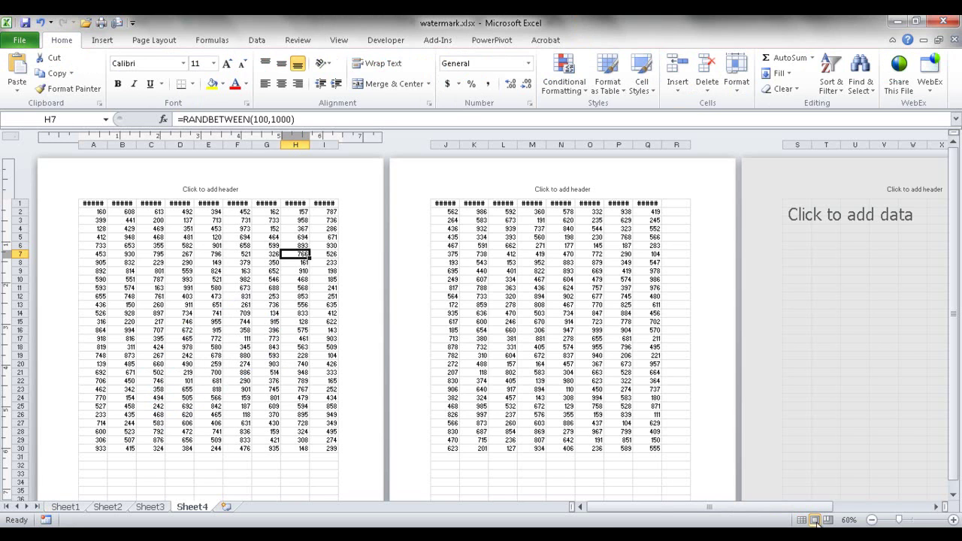
pyautogui.click(210, 191)
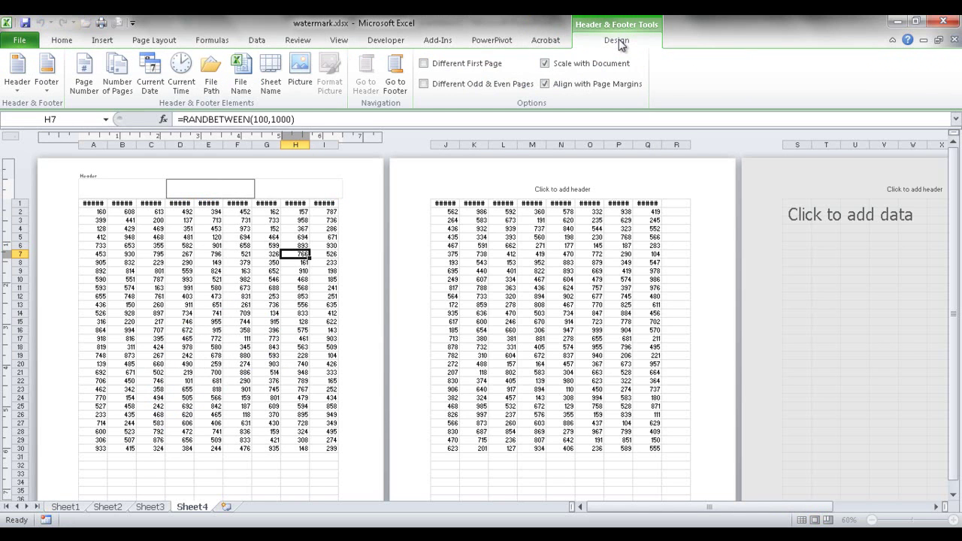
# Insert face.jpg as the picture in Sheet4's centre header.
pyautogui.click(301, 73)
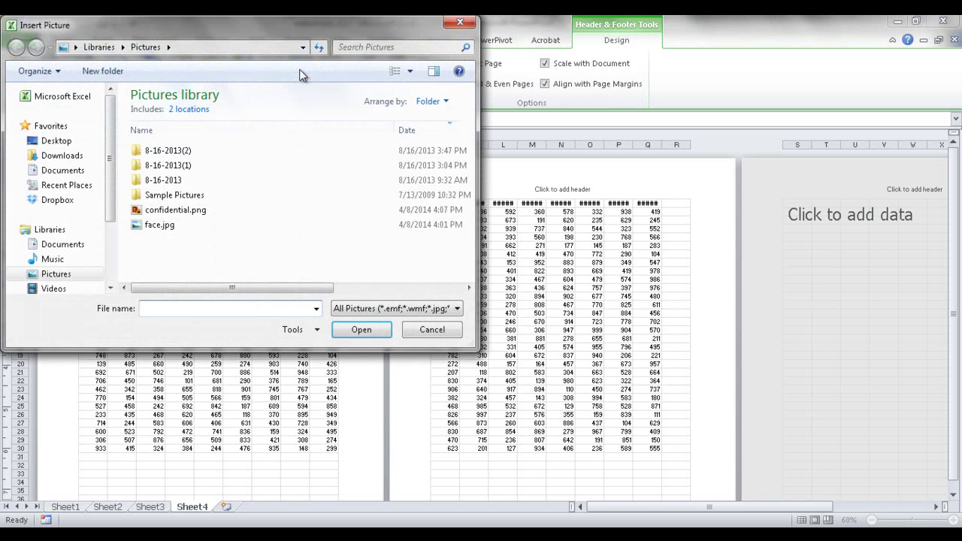
pyautogui.click(156, 227)
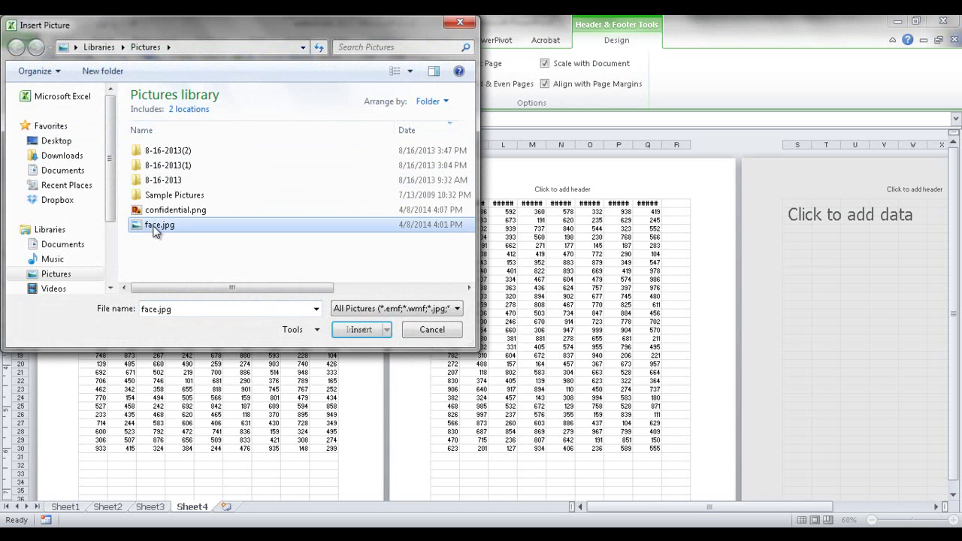
pyautogui.click(356, 329)
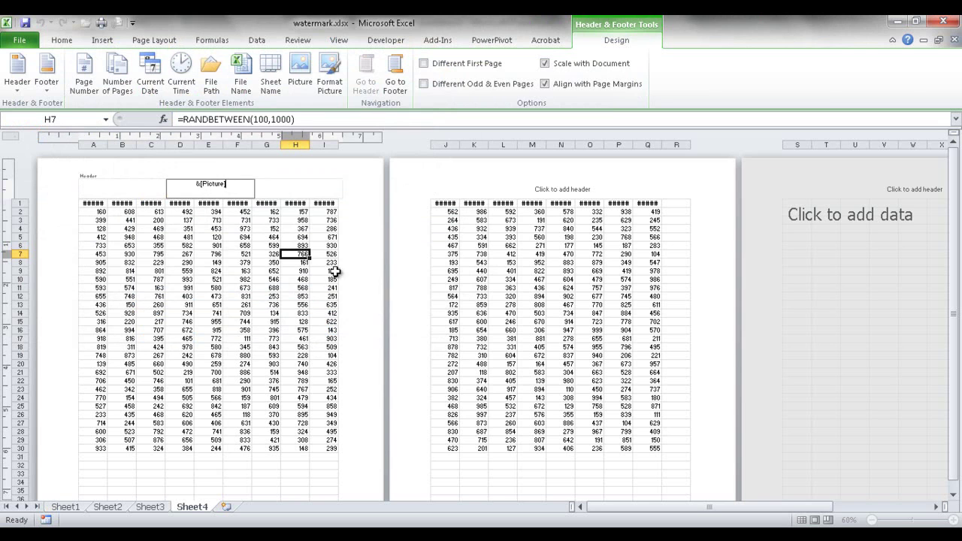
pyautogui.click(355, 296)
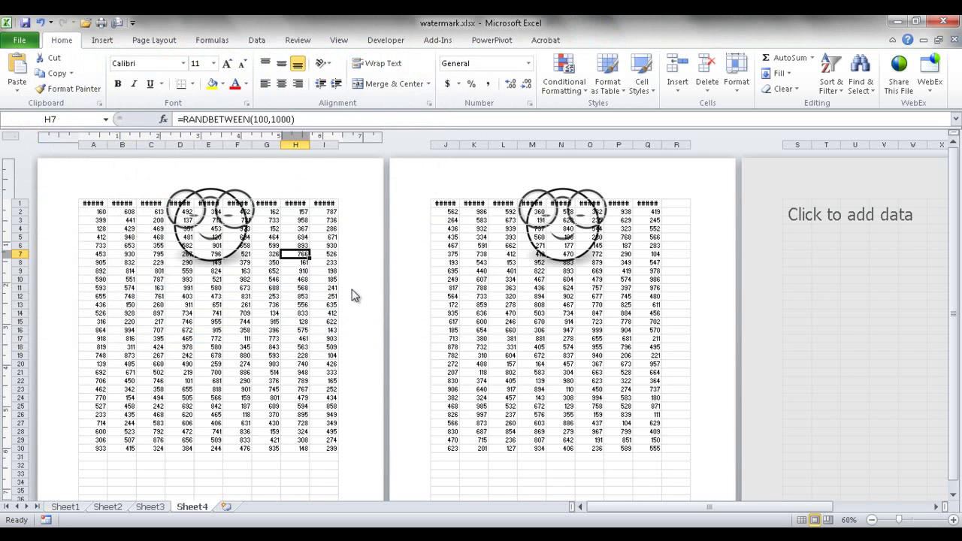
# Add two blank lines before &[Picture] to lower the face, then switch to PowerPoint.
pyautogui.click(201, 224)
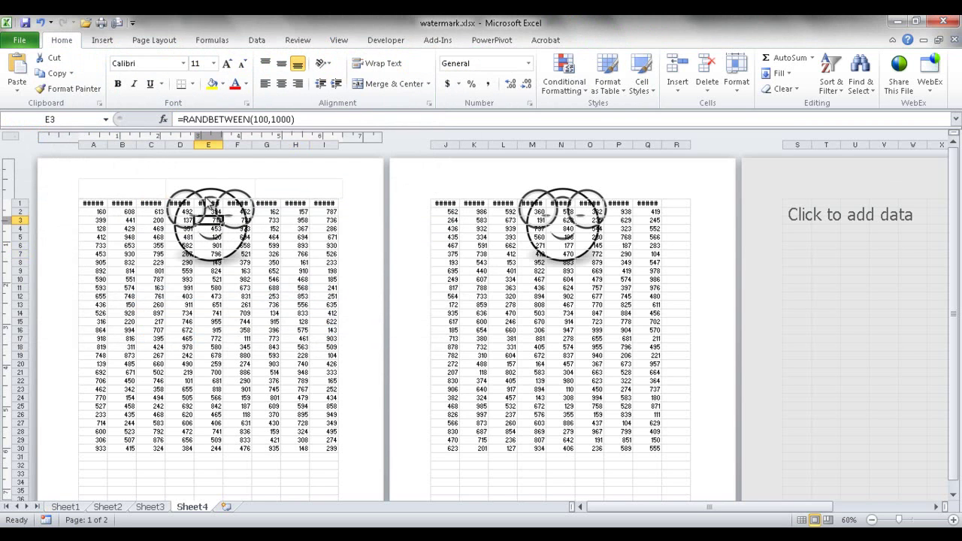
pyautogui.click(212, 187)
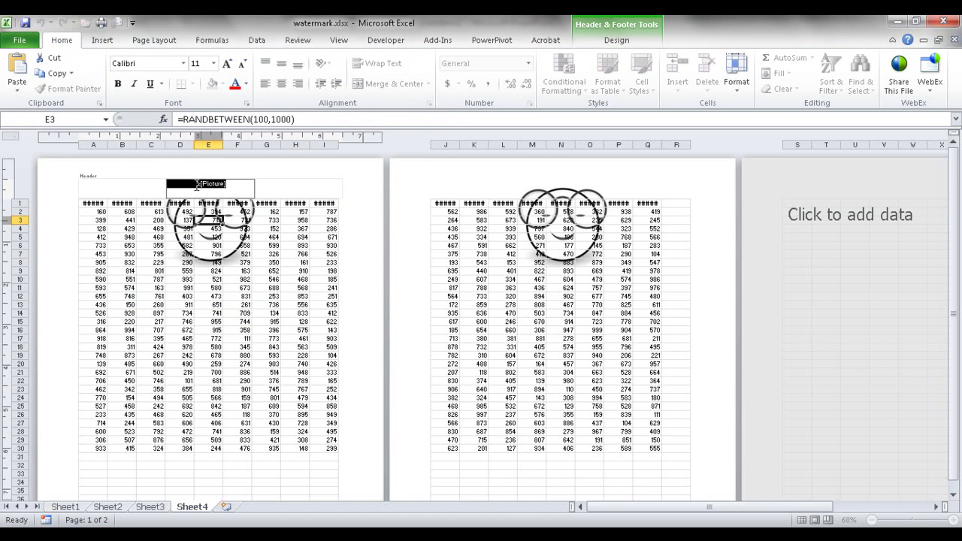
pyautogui.click(196, 185)
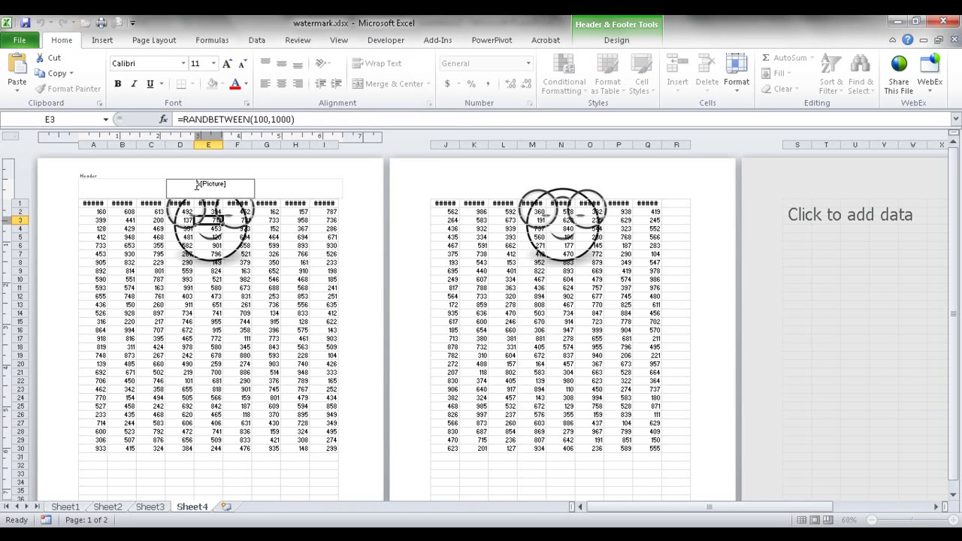
pyautogui.press('Return')
pyautogui.press('Return')
pyautogui.press('Return')
pyautogui.press('Return')
pyautogui.press('Return')
pyautogui.press('Return')
pyautogui.press('Return')
pyautogui.press('Return')
pyautogui.press('Return')
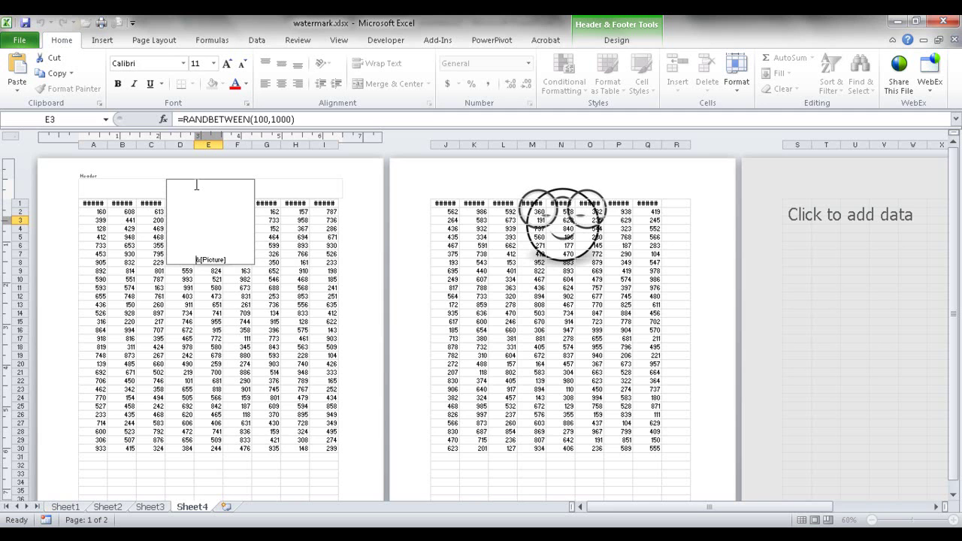
pyautogui.press('Return')
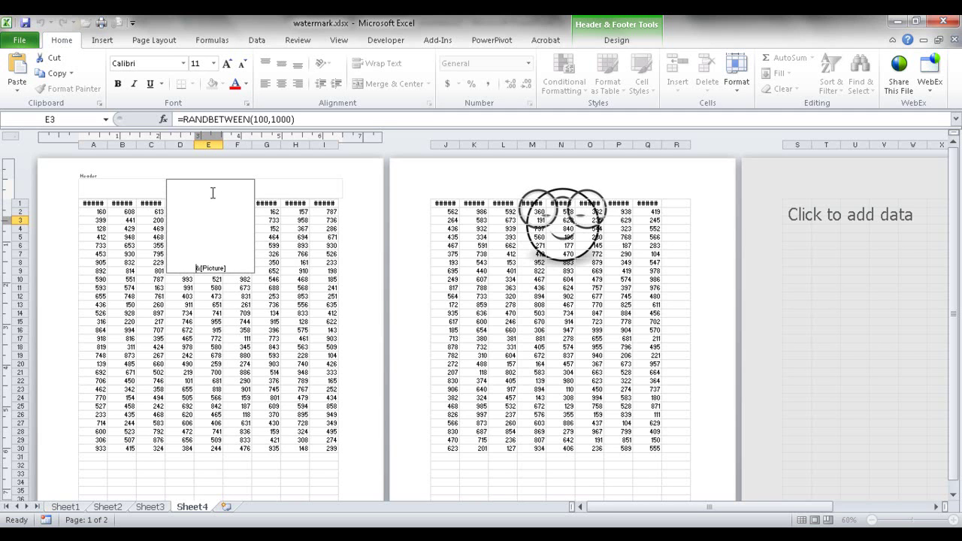
pyautogui.click(369, 283)
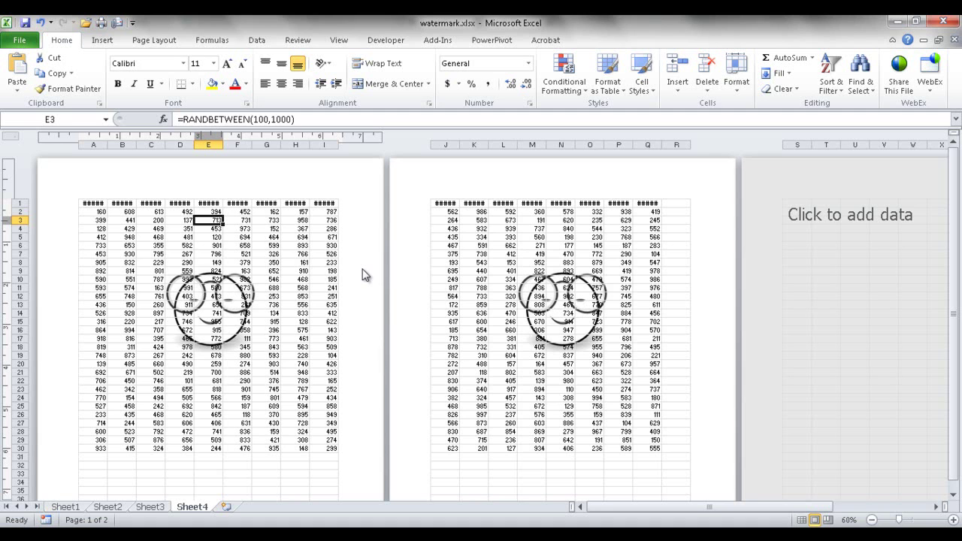
pyautogui.click(312, 533)
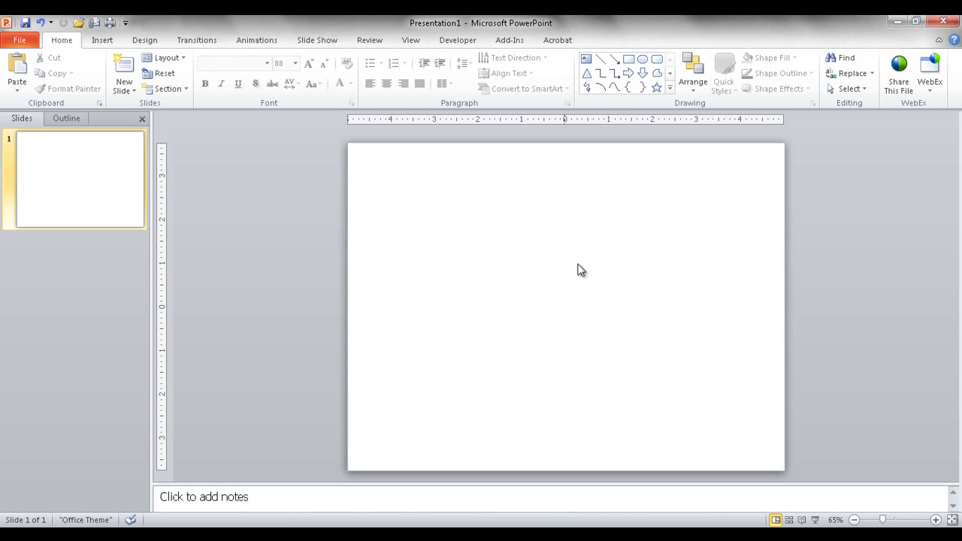
# Apply the Blank layout to the slide and pick the Text Box tool.
pyautogui.click(181, 60)
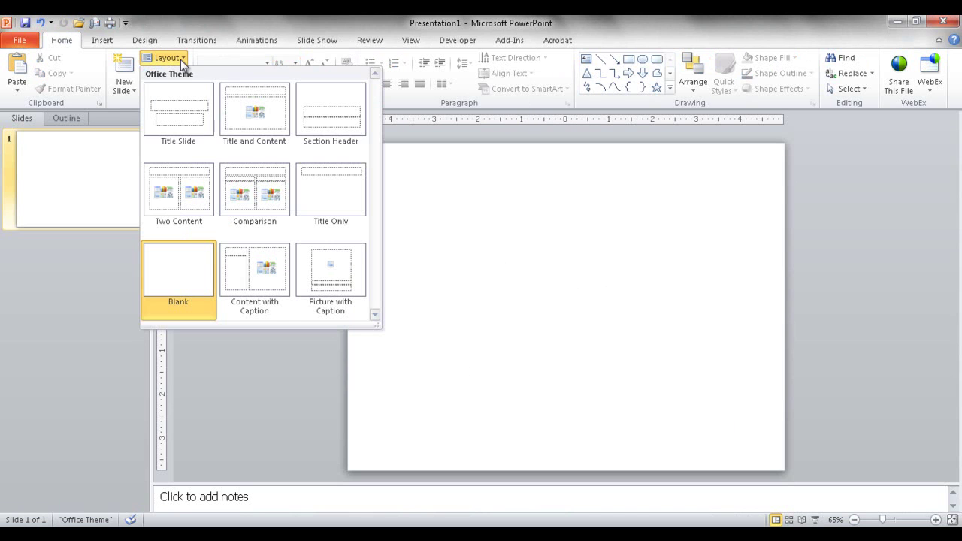
pyautogui.click(535, 290)
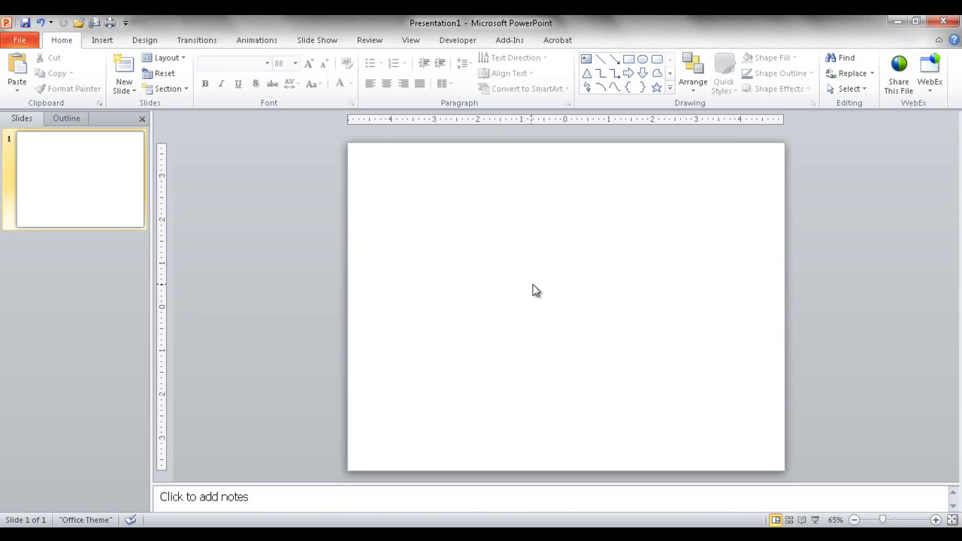
pyautogui.click(585, 60)
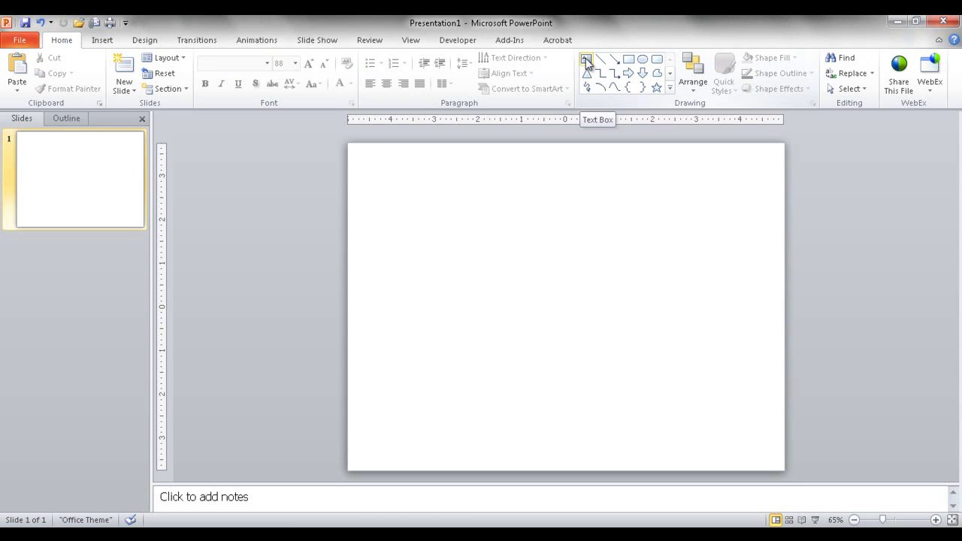
pyautogui.click(100, 41)
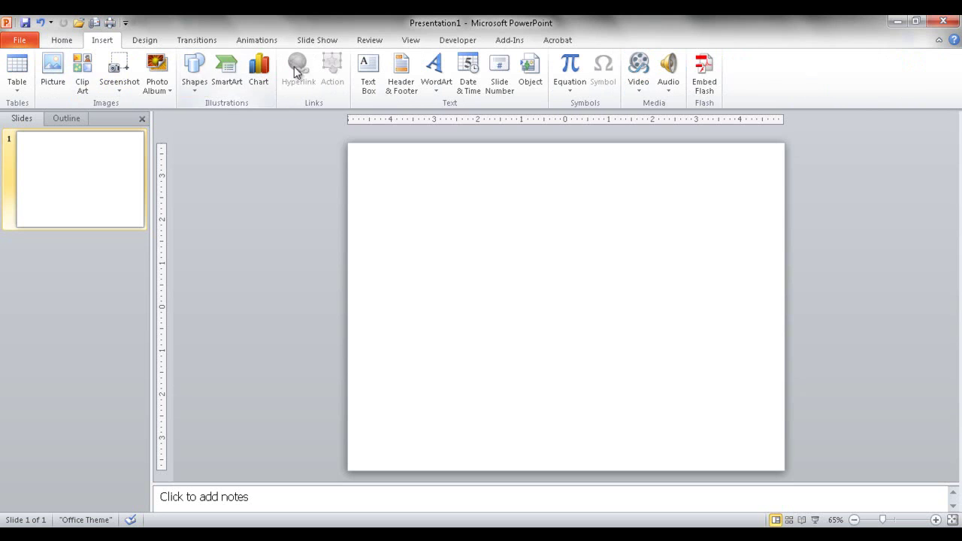
pyautogui.click(63, 41)
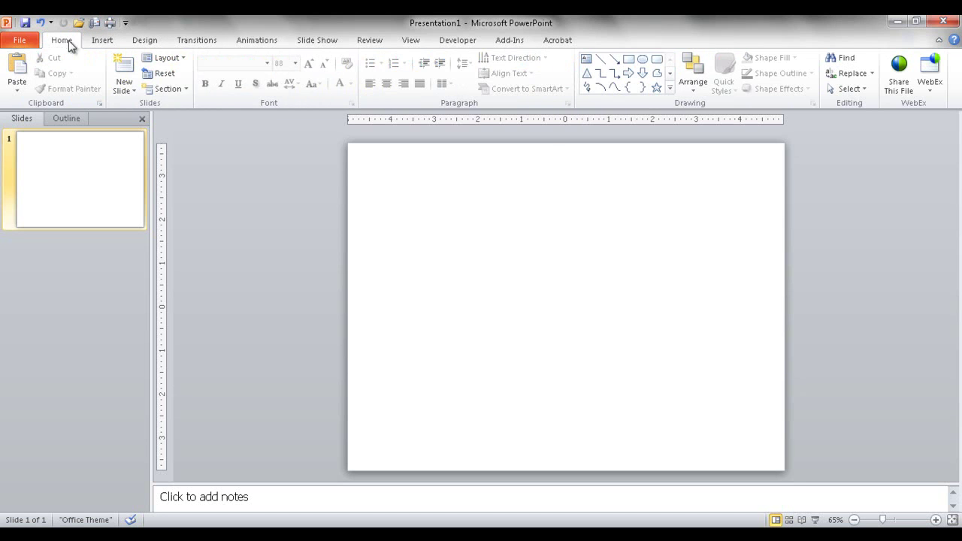
pyautogui.click(588, 62)
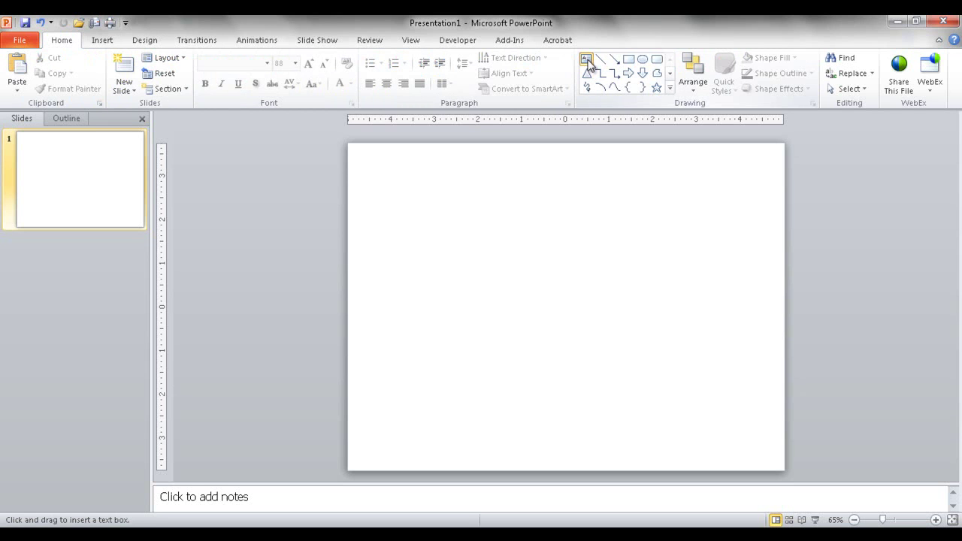
# Draw a text box across the slide centre and type DRAFT.
pyautogui.moveTo(429, 271); pyautogui.dragTo(694, 359)
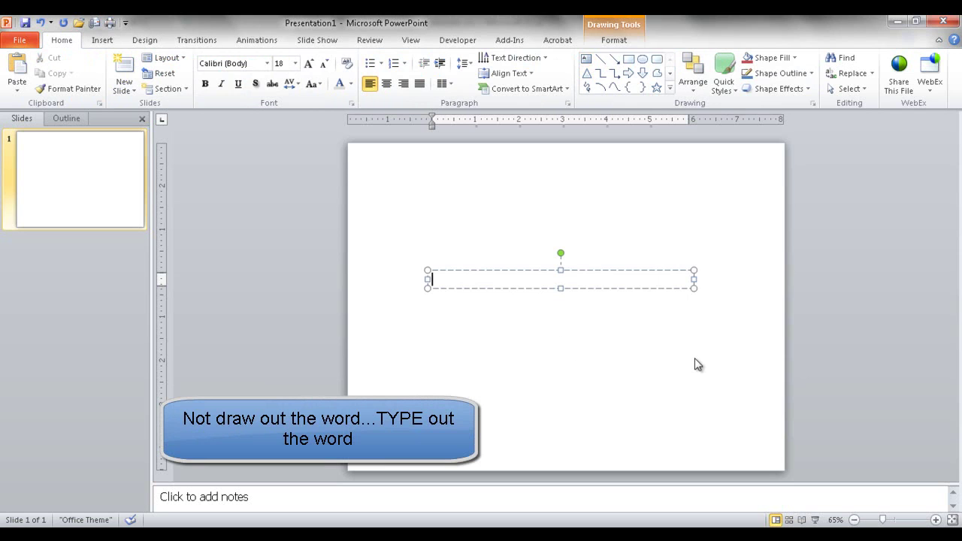
pyautogui.write('DRAFT')
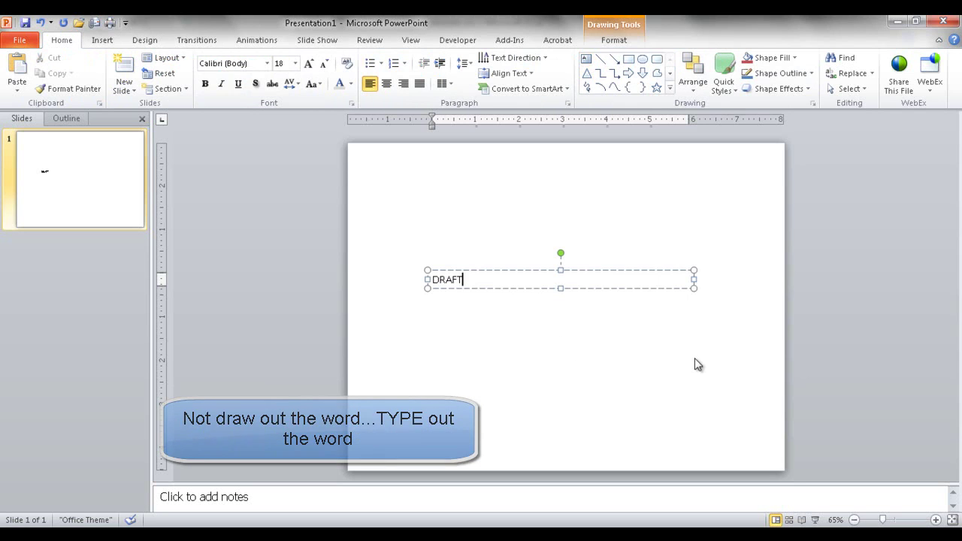
pyautogui.doubleClick(459, 286)
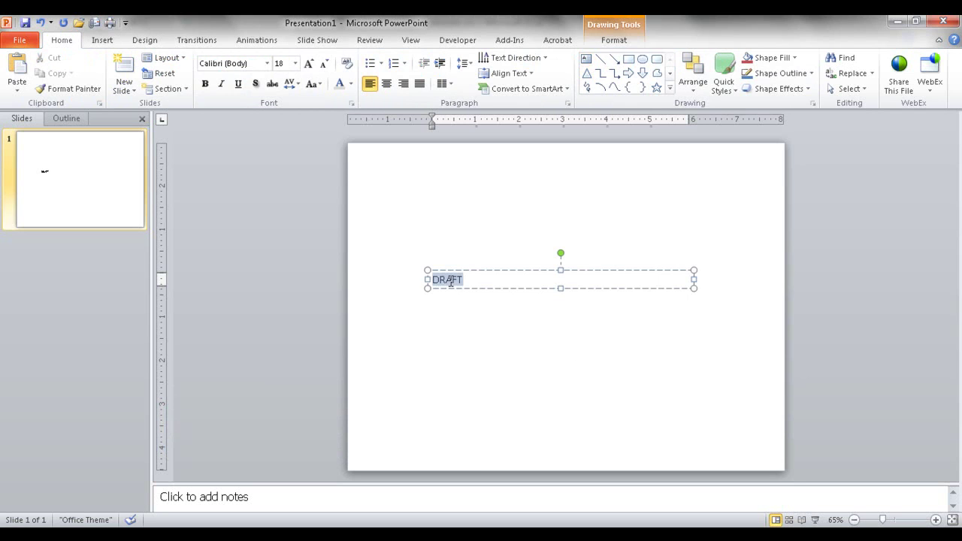
# Grow DRAFT to 166 pt, shrink it to 138 pt to fit one line, and centre it.
pyautogui.doubleClick(308, 66)
pyautogui.tripleClick(308, 66)
pyautogui.tripleClick(308, 66)
pyautogui.tripleClick(308, 66)
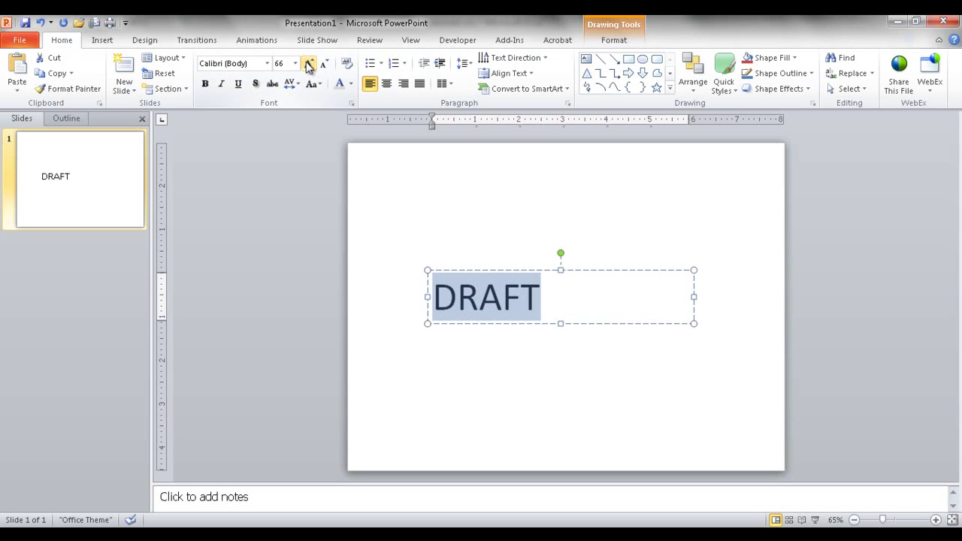
pyautogui.doubleClick(308, 66)
pyautogui.tripleClick(308, 67)
pyautogui.tripleClick(309, 66)
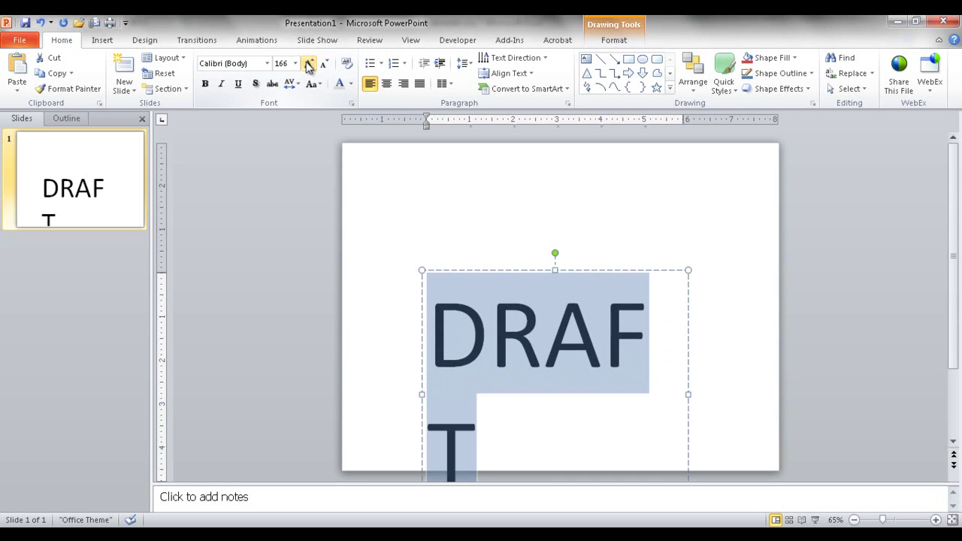
pyautogui.click(324, 64)
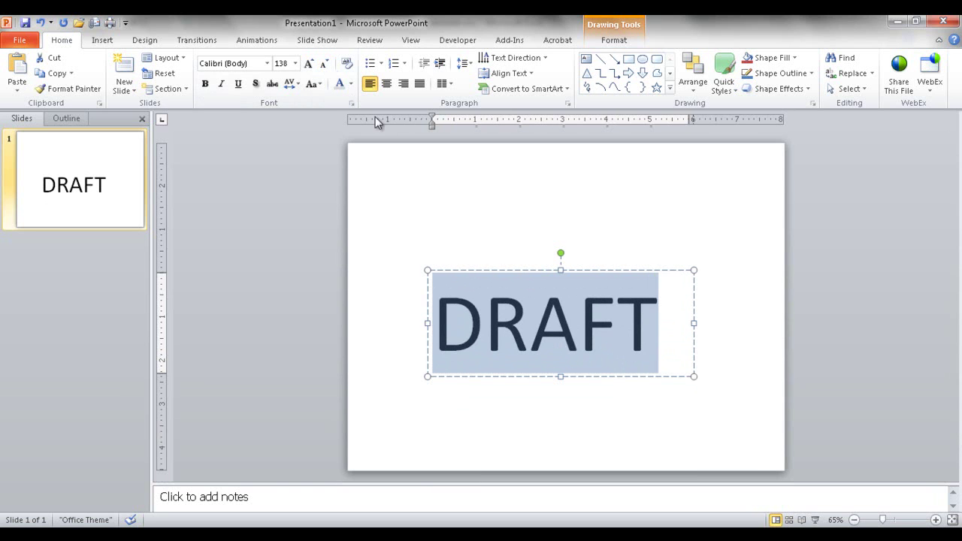
pyautogui.click(386, 84)
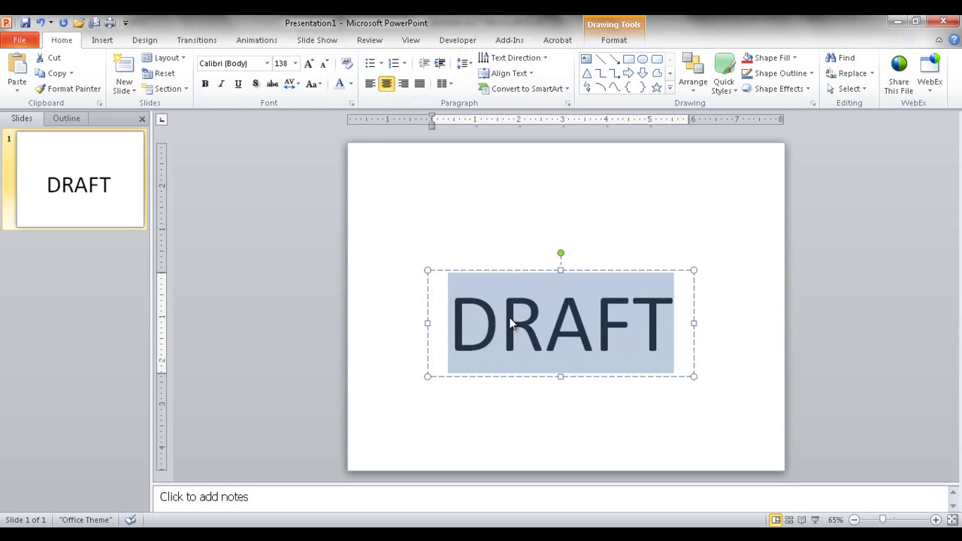
# Colour the DRAFT text light grey and rotate its box to run diagonally.
pyautogui.click(340, 84)
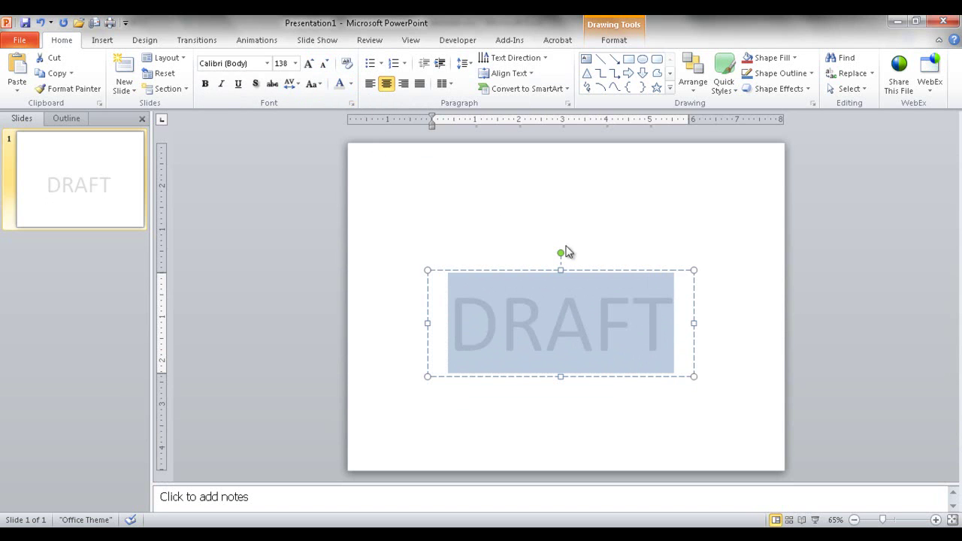
pyautogui.moveTo(561, 253); pyautogui.dragTo(492, 239)
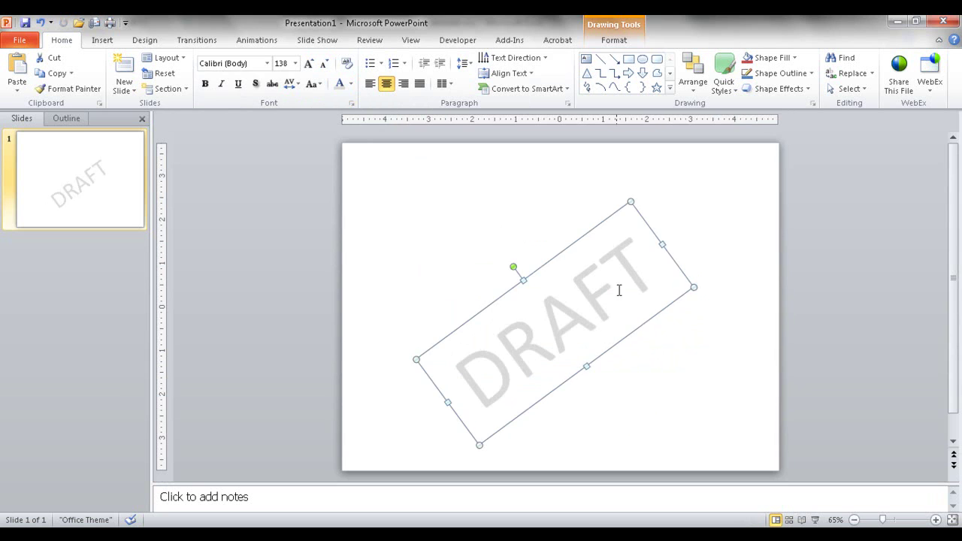
pyautogui.click(685, 350)
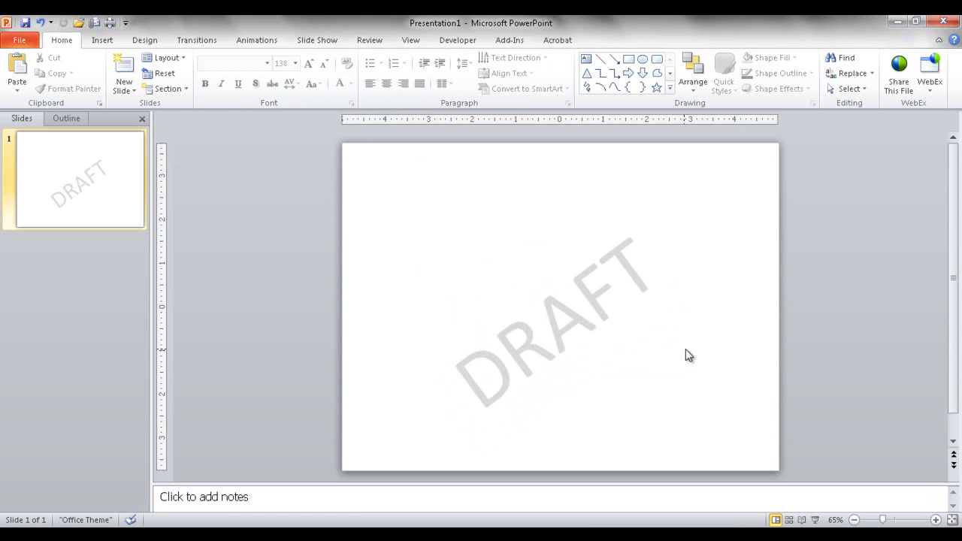
# Select the rotated DRAFT text box as a whole object rather than its text.
pyautogui.click(546, 300)
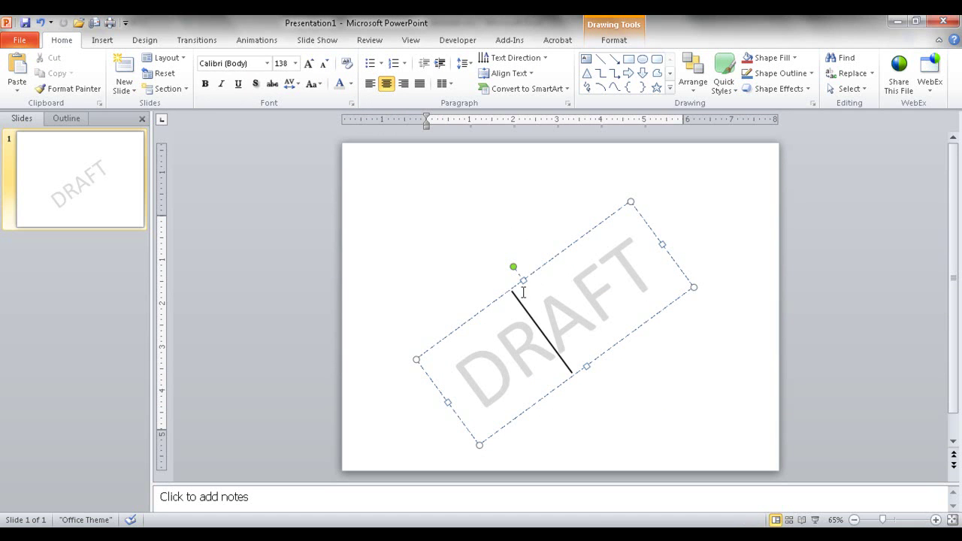
pyautogui.rightClick(515, 287)
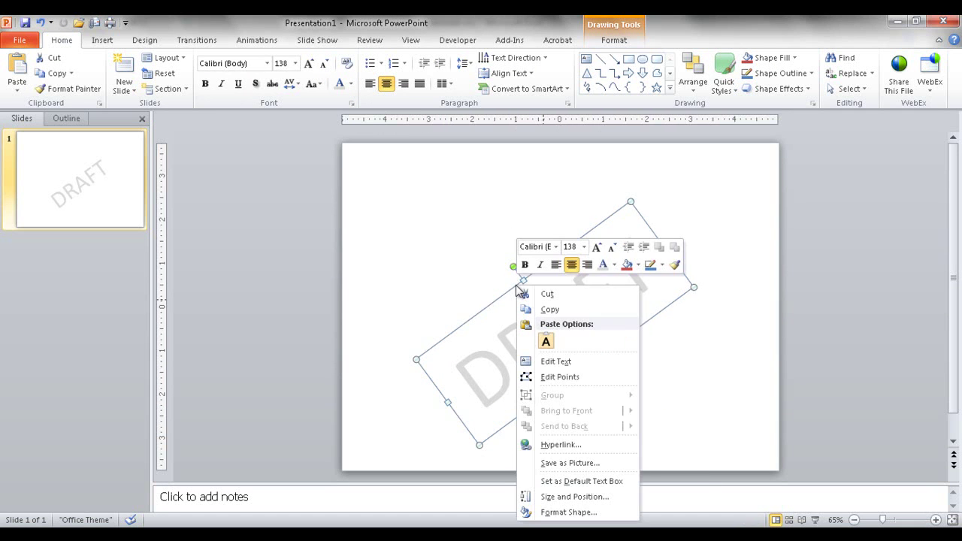
pyautogui.press('Escape')
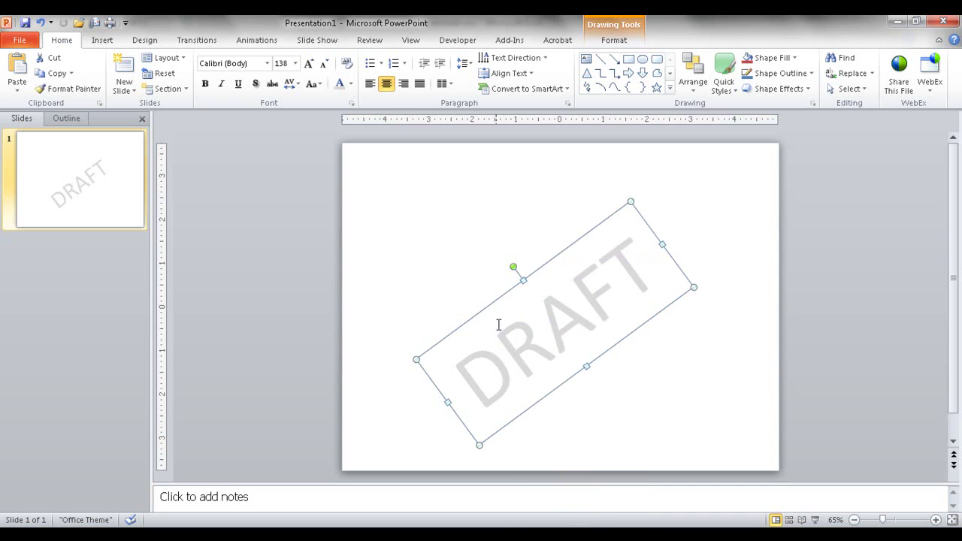
pyautogui.click(650, 384)
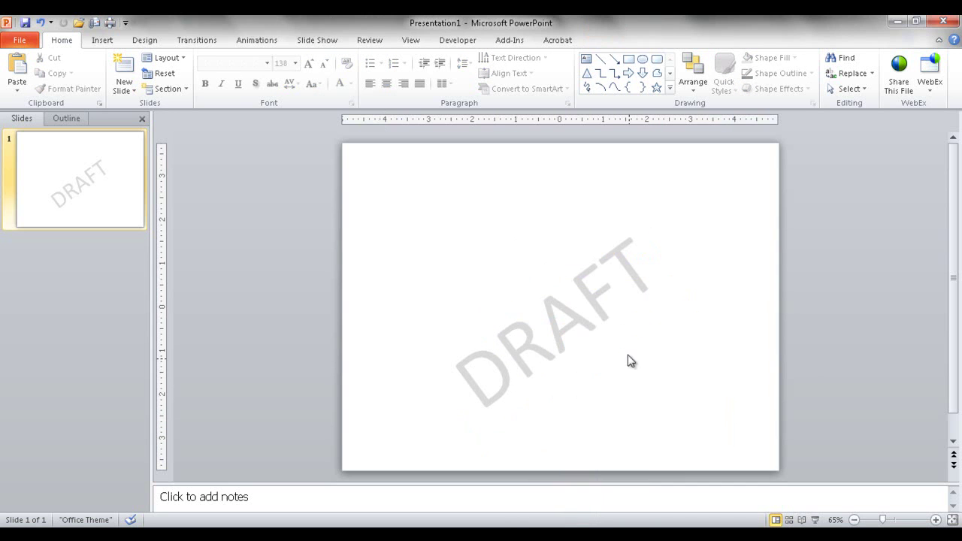
pyautogui.click(567, 311)
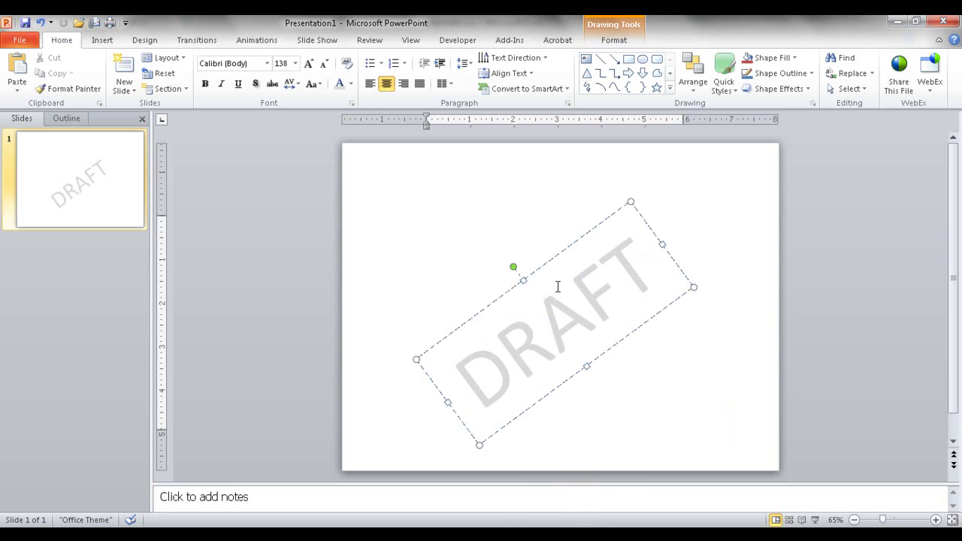
pyautogui.click(479, 314)
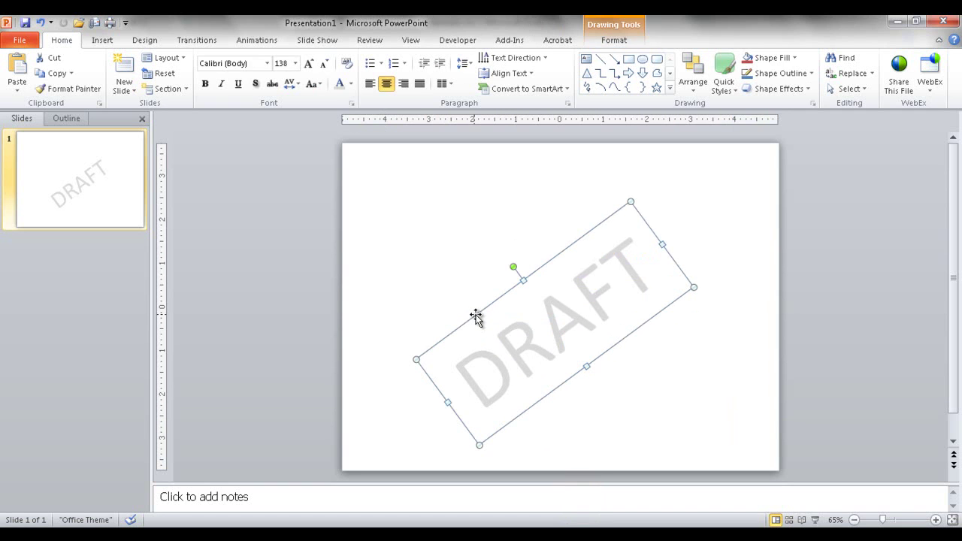
# Save the diagonal DRAFT box as a PNG picture named draft in Pictures.
pyautogui.rightClick(477, 317)
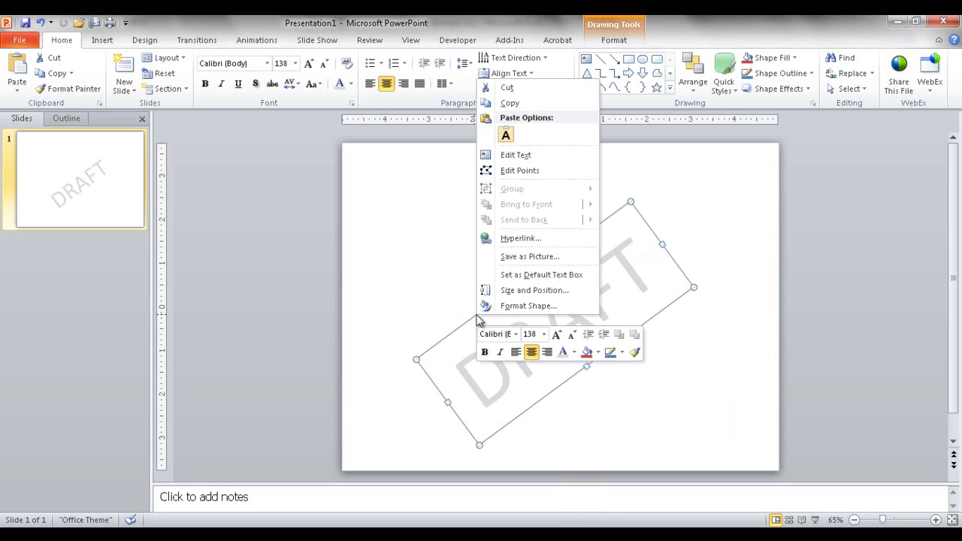
pyautogui.click(529, 259)
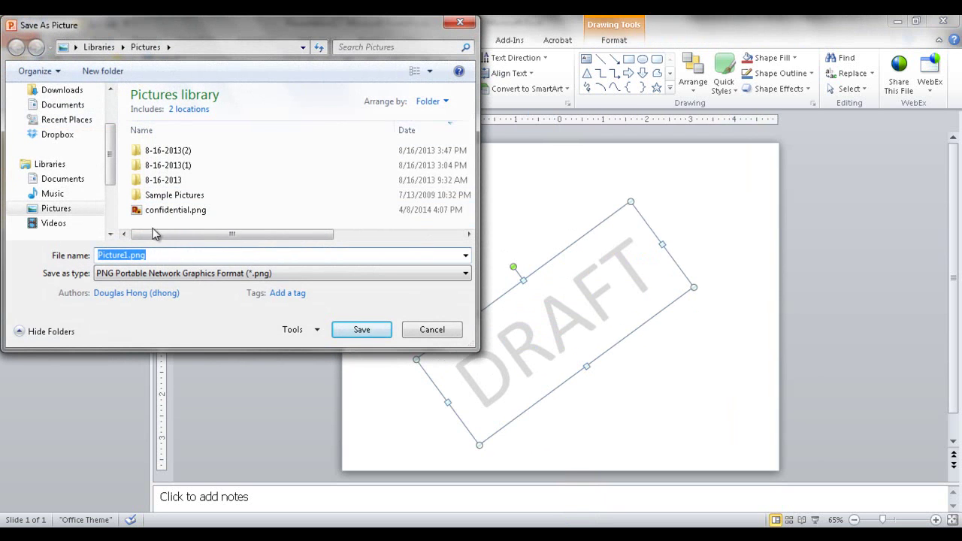
pyautogui.write('draft')
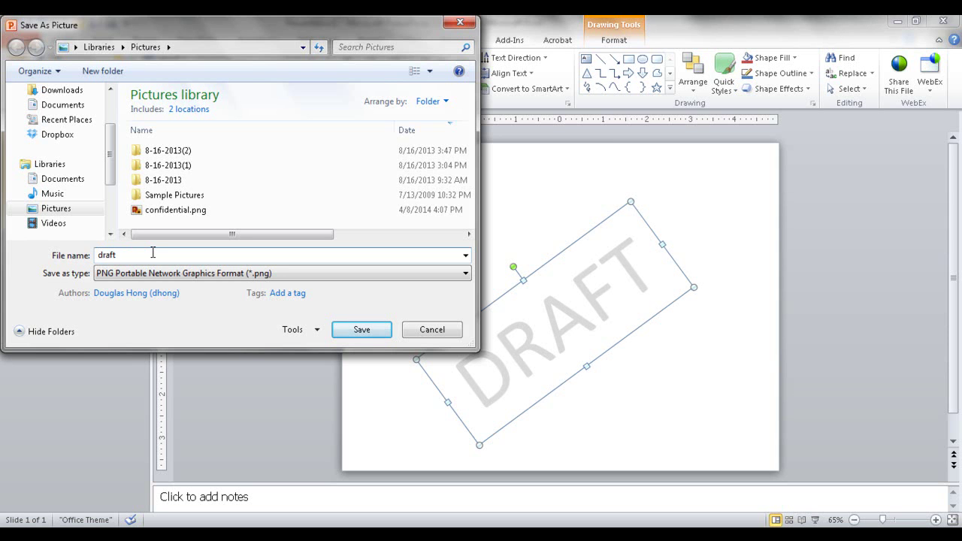
pyautogui.click(358, 333)
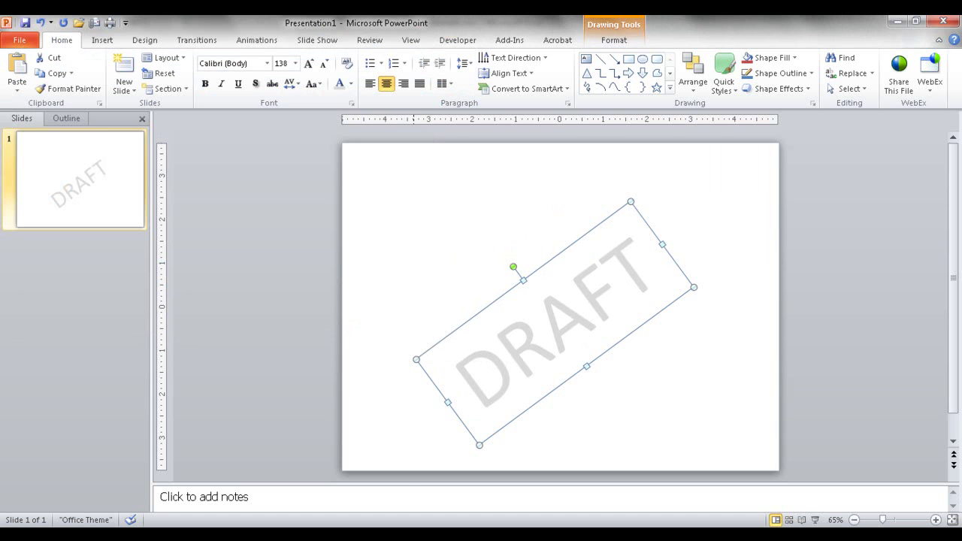
# In watermark.xlsx, delete the smiley-face &[Picture] from Sheet4's centre header, leaving it empty.
pyautogui.click(327, 473)
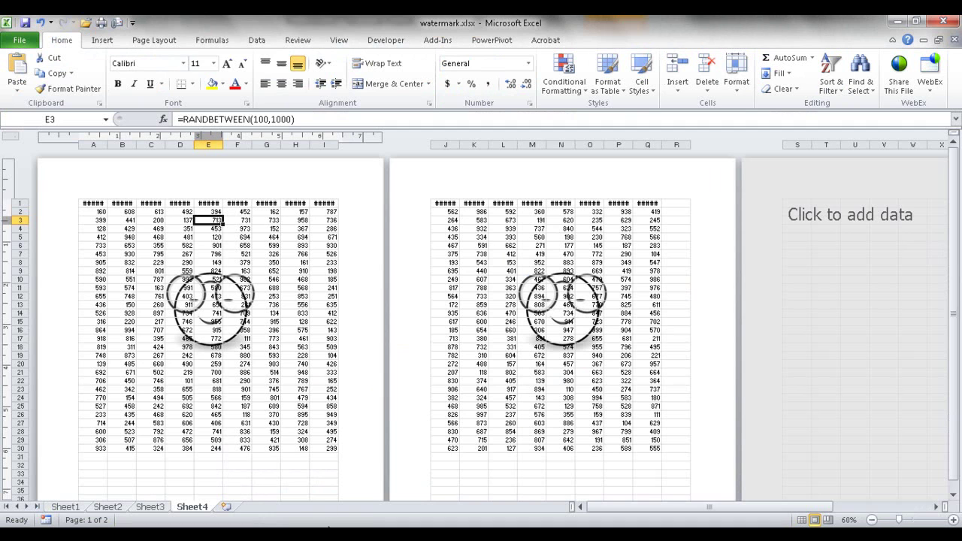
pyautogui.click(233, 304)
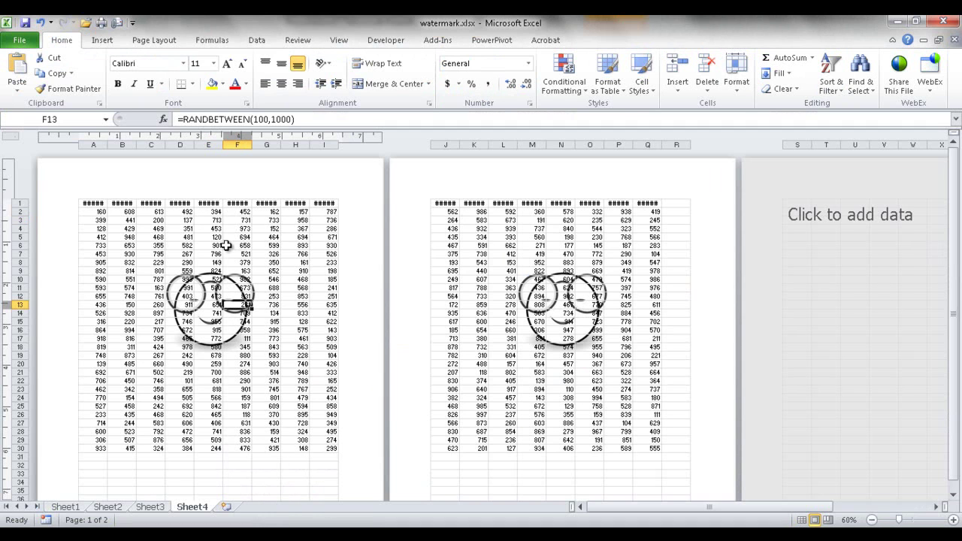
pyautogui.click(210, 189)
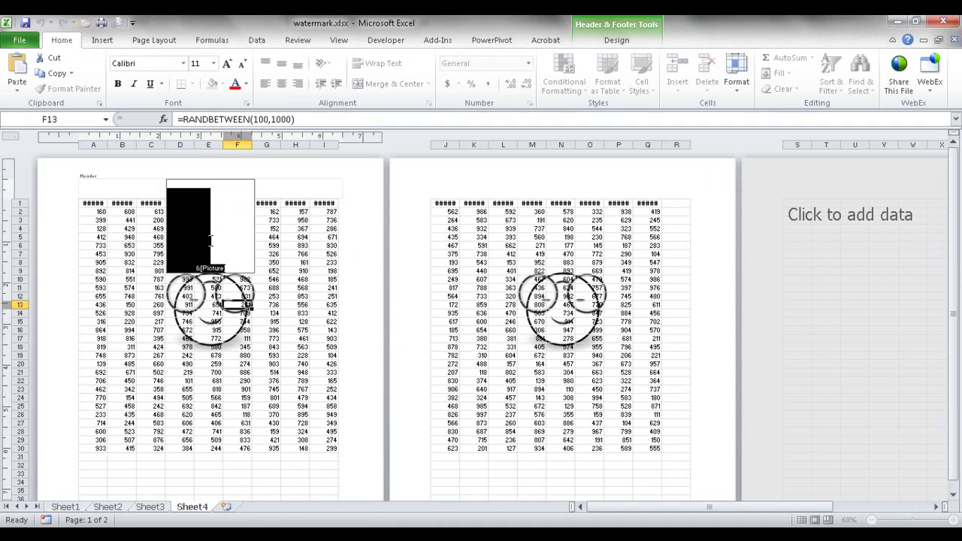
pyautogui.press('Delete')
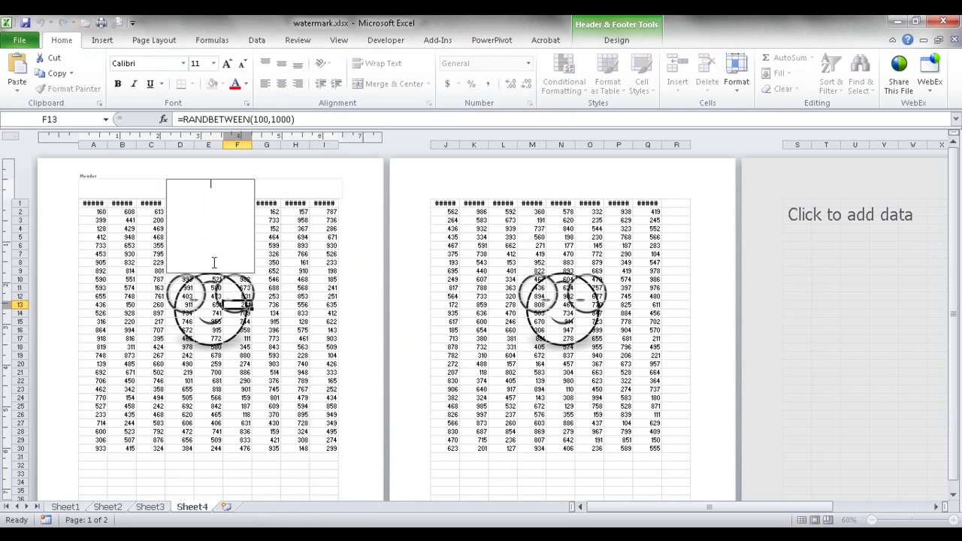
pyautogui.click(352, 273)
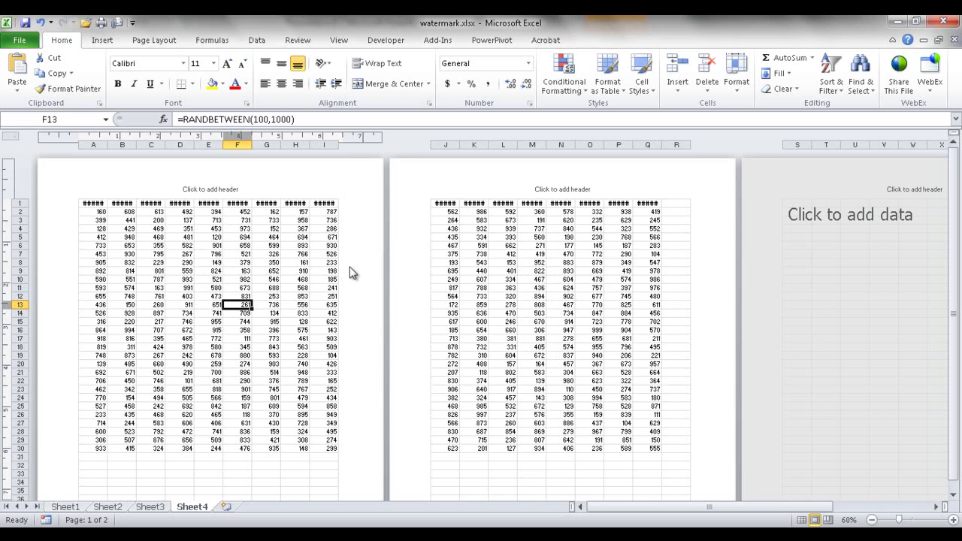
pyautogui.click(212, 187)
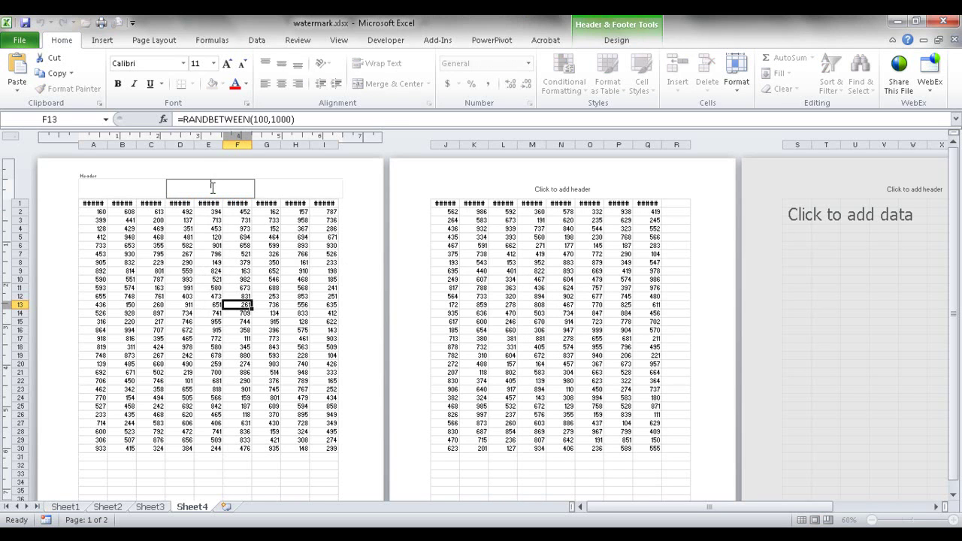
pyautogui.click(614, 41)
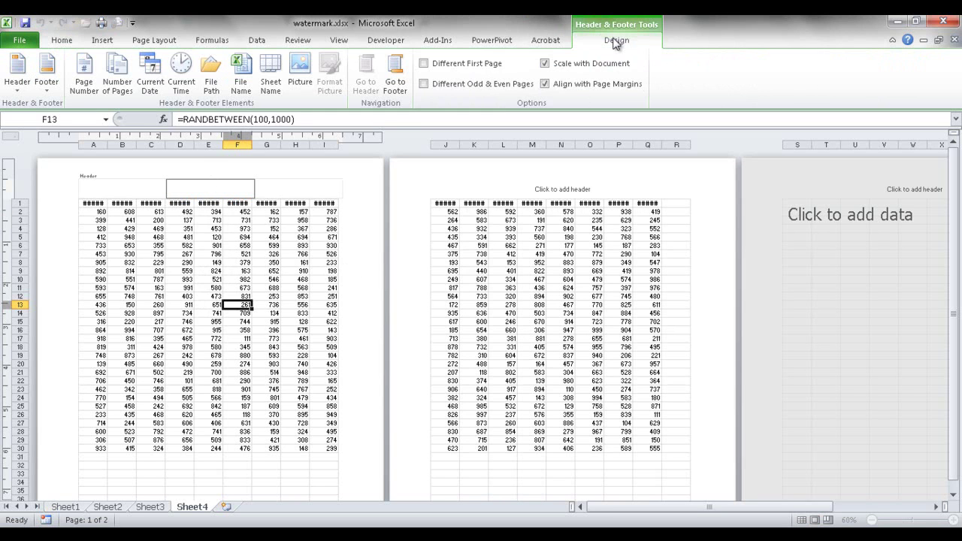
# Insert draft.png as the centre header picture and return to the sheet to view the watermark.
pyautogui.click(300, 73)
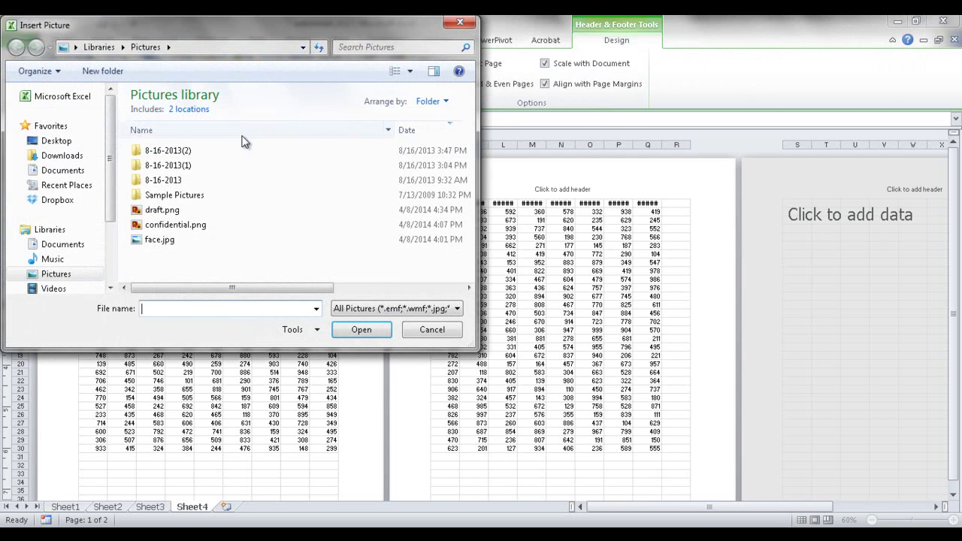
pyautogui.doubleClick(158, 213)
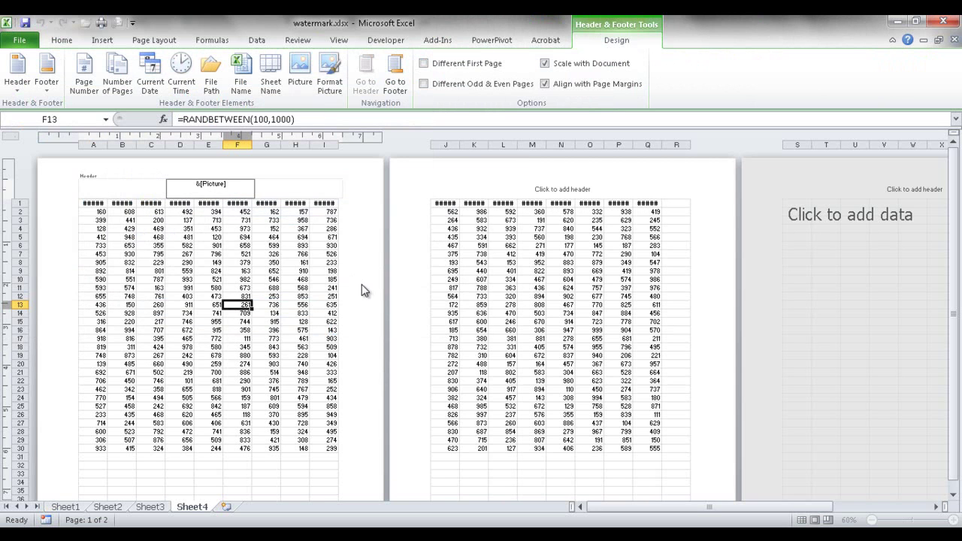
pyautogui.click(330, 306)
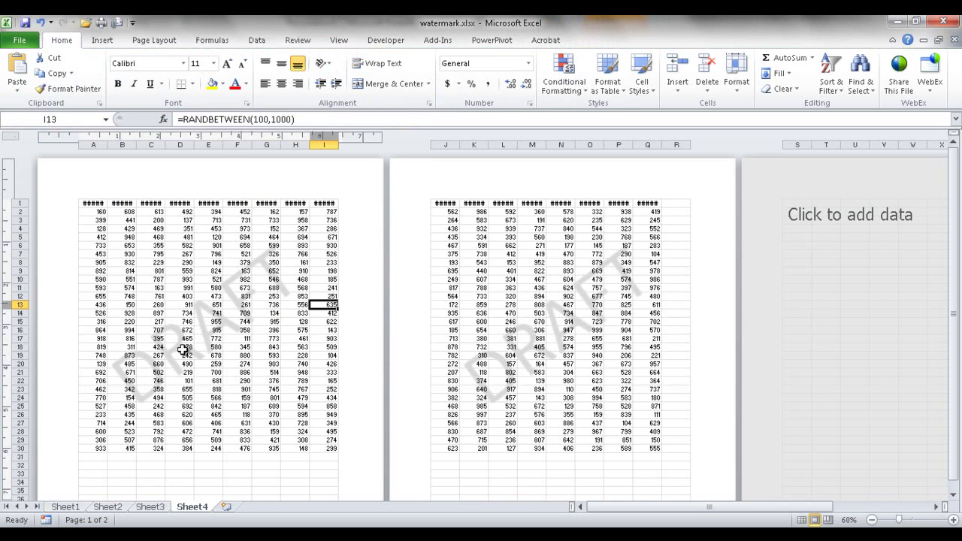